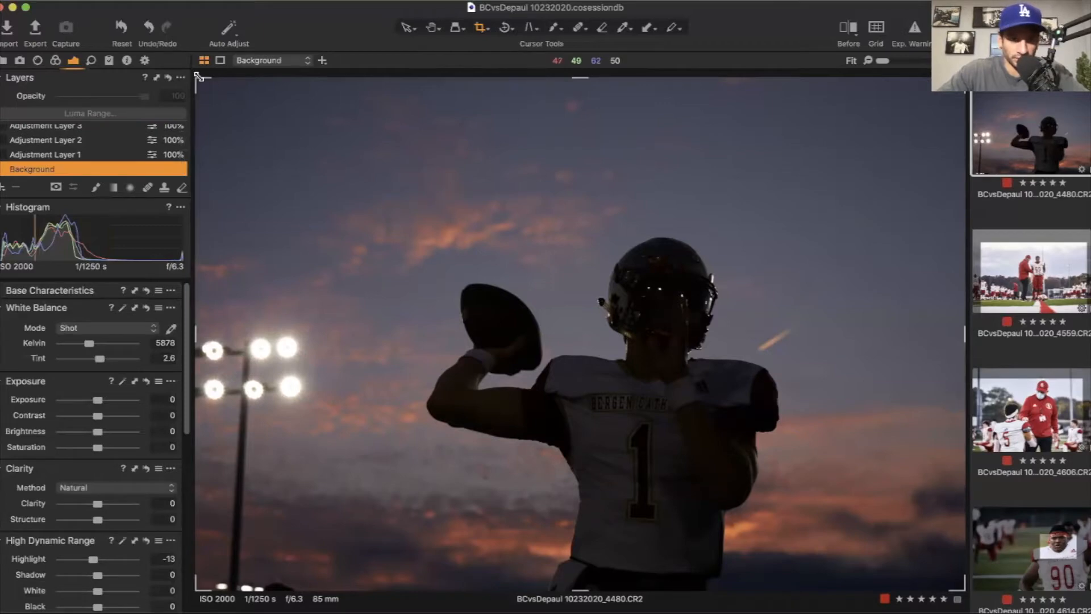
# Crop the quarterback photo at a 2x3 ratio to about 14.28 x 9.52 in, excluding the stadium lights, and apply it
pyautogui.moveTo(198, 77); pyautogui.dragTo(254, 107)
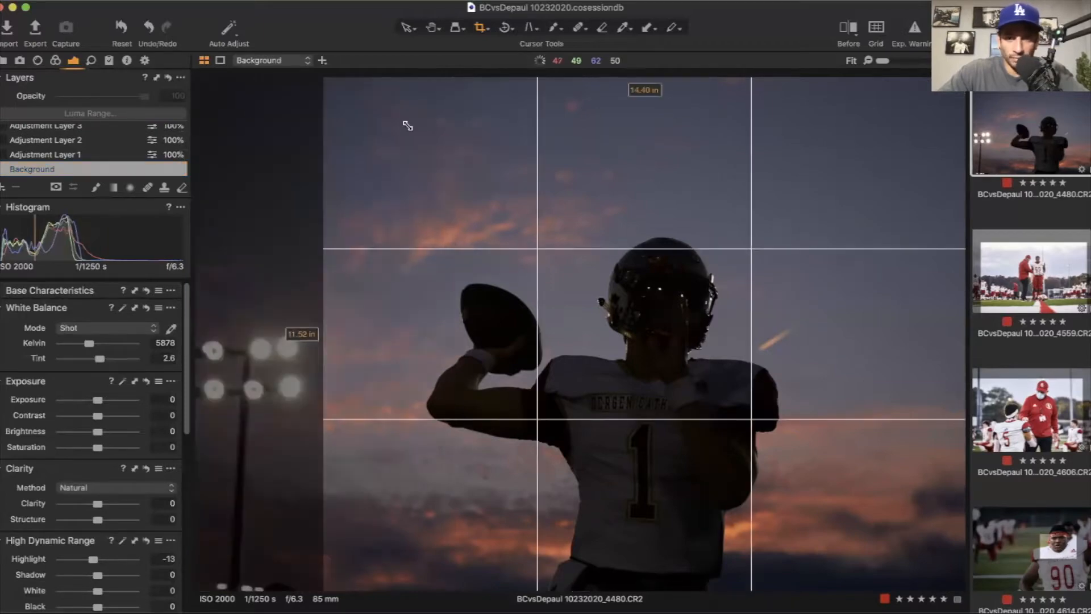
pyautogui.moveTo(462, 147); pyautogui.dragTo(450, 148)
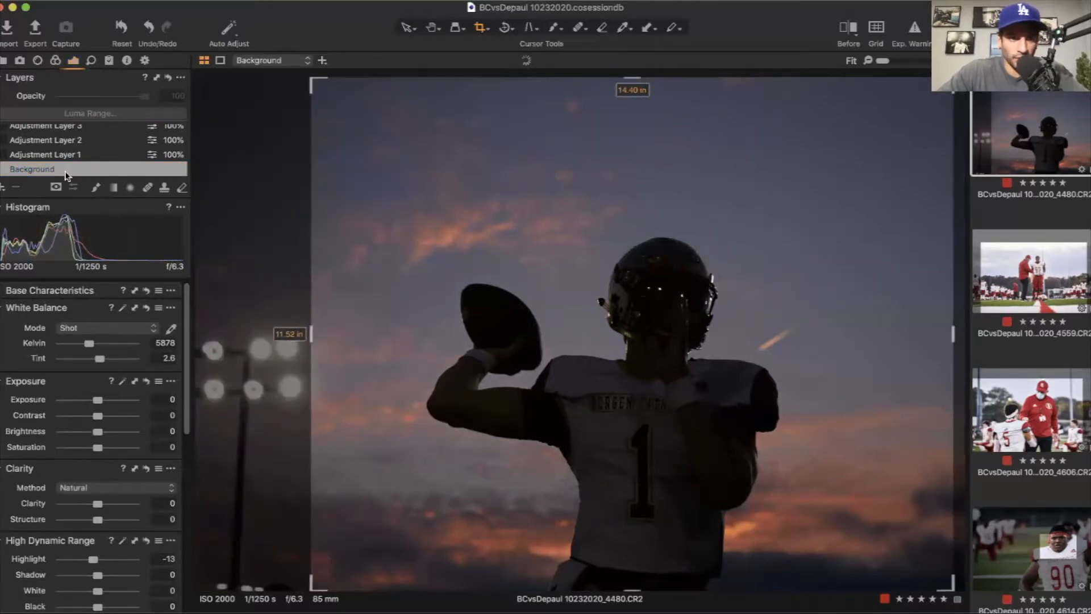
pyautogui.click(37, 60)
pyautogui.click(99, 320)
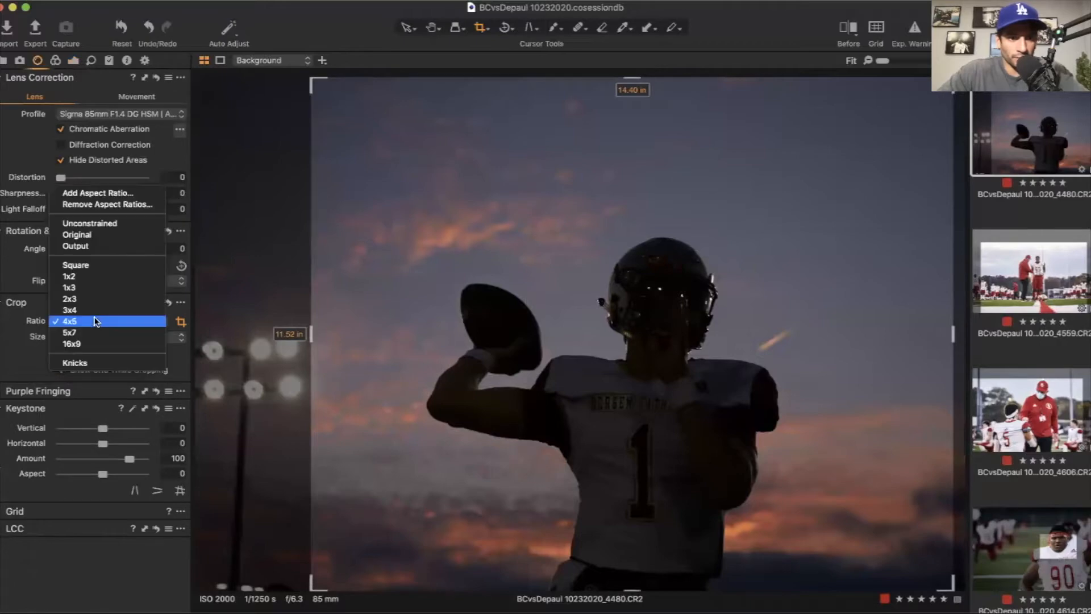
pyautogui.click(86, 295)
pyautogui.moveTo(310, 79); pyautogui.dragTo(419, 165)
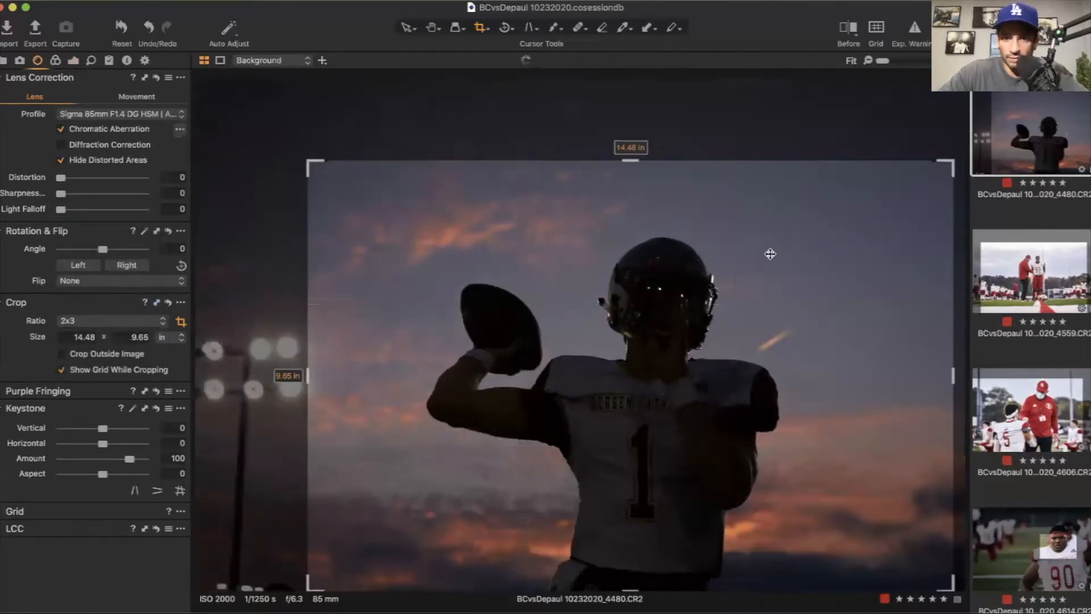
pyautogui.moveTo(310, 164); pyautogui.dragTo(317, 166)
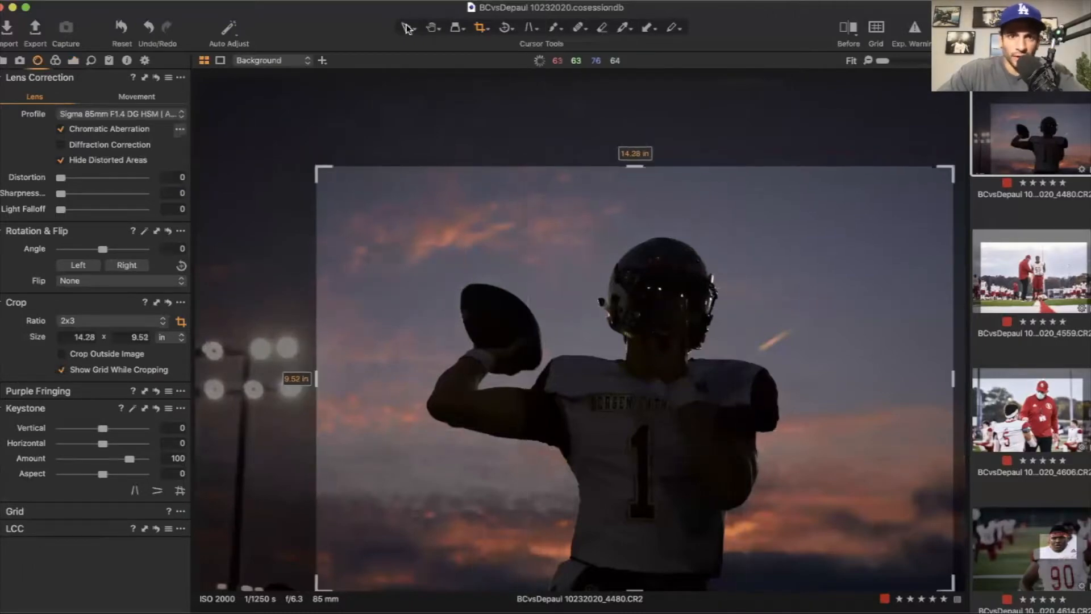
pyautogui.click(407, 28)
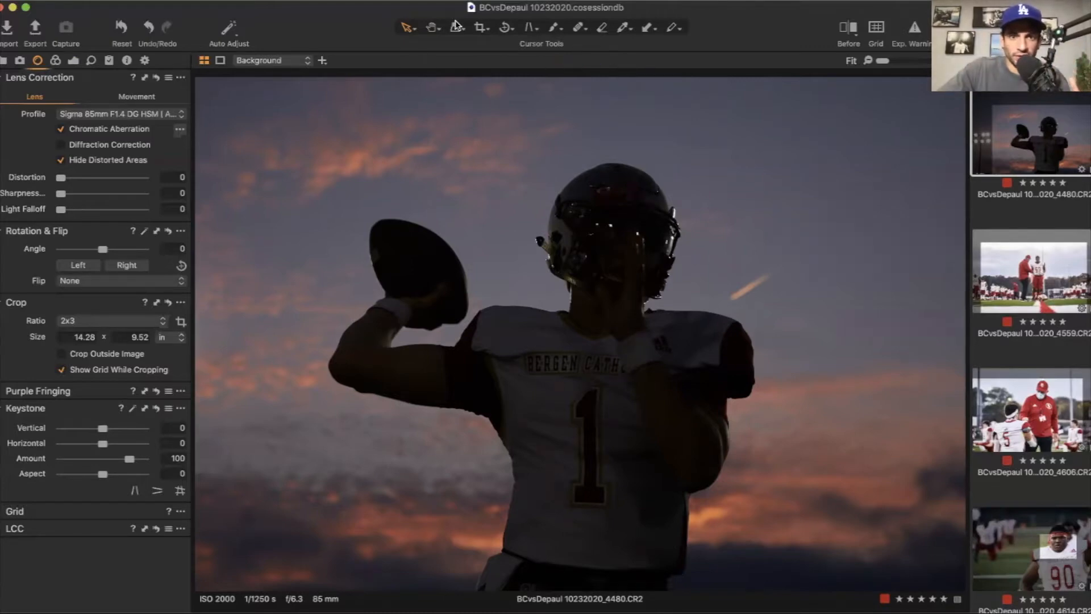
pyautogui.click(482, 26)
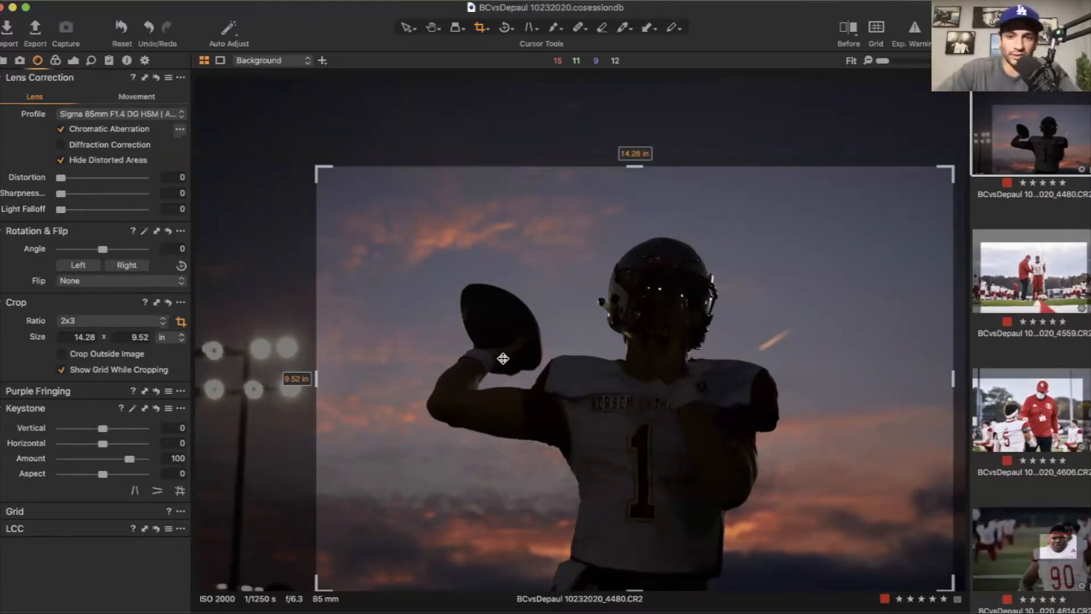
pyautogui.press('v')
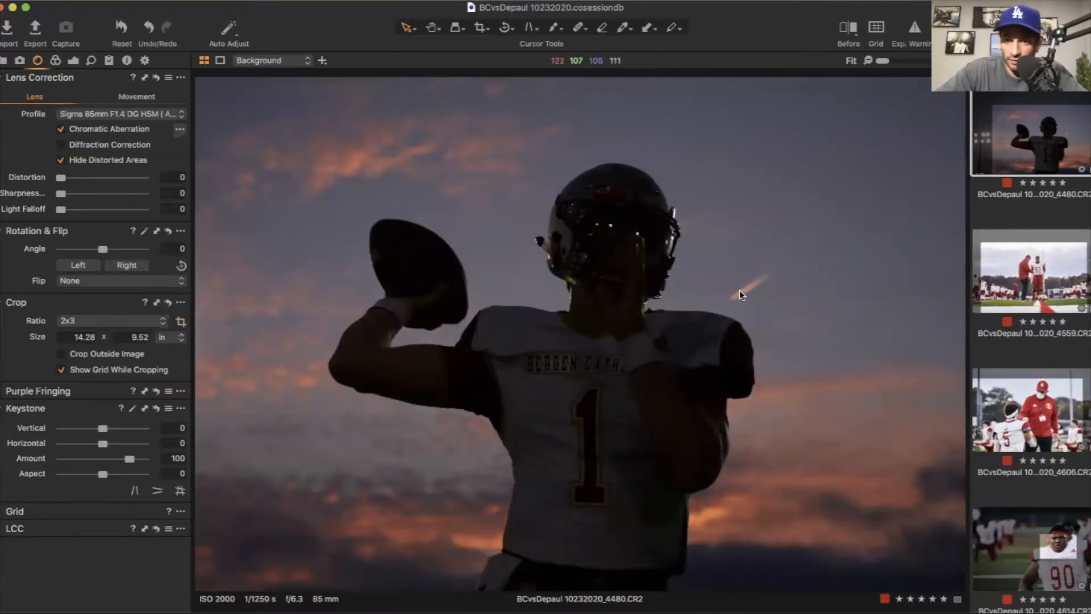
# Set the background's contrast to 14 and apply Punch clarity at 52
pyautogui.click(73, 61)
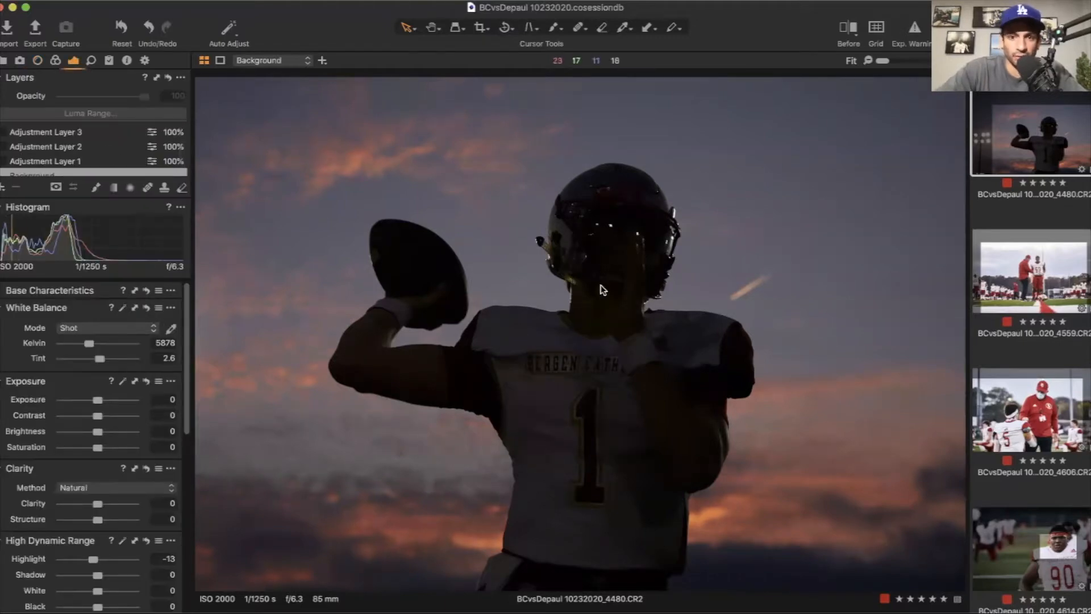
pyautogui.click(108, 416)
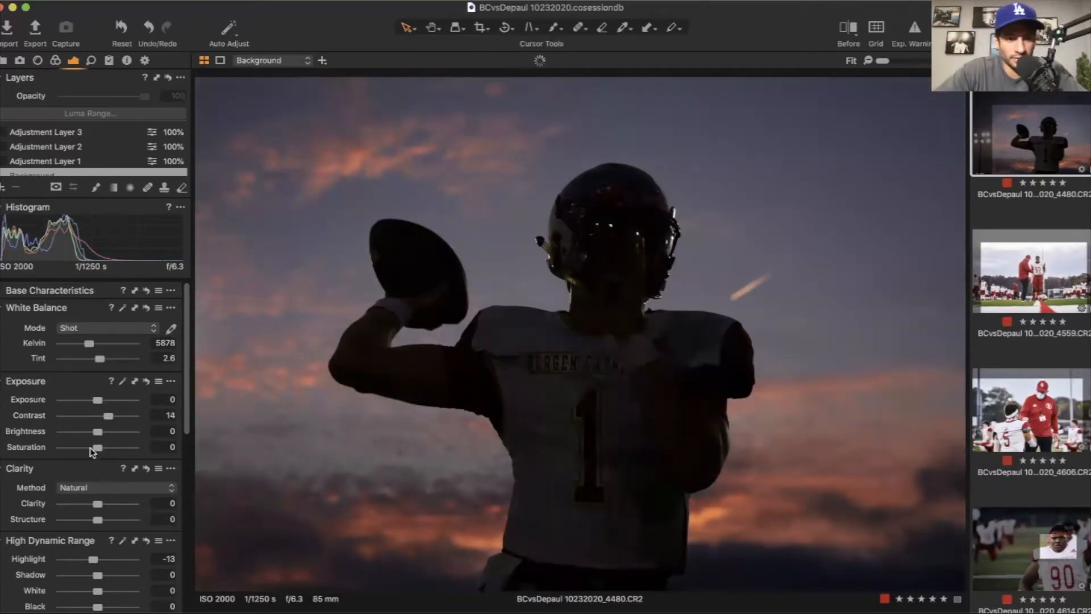
pyautogui.click(97, 489)
pyautogui.click(114, 505)
pyautogui.click(117, 504)
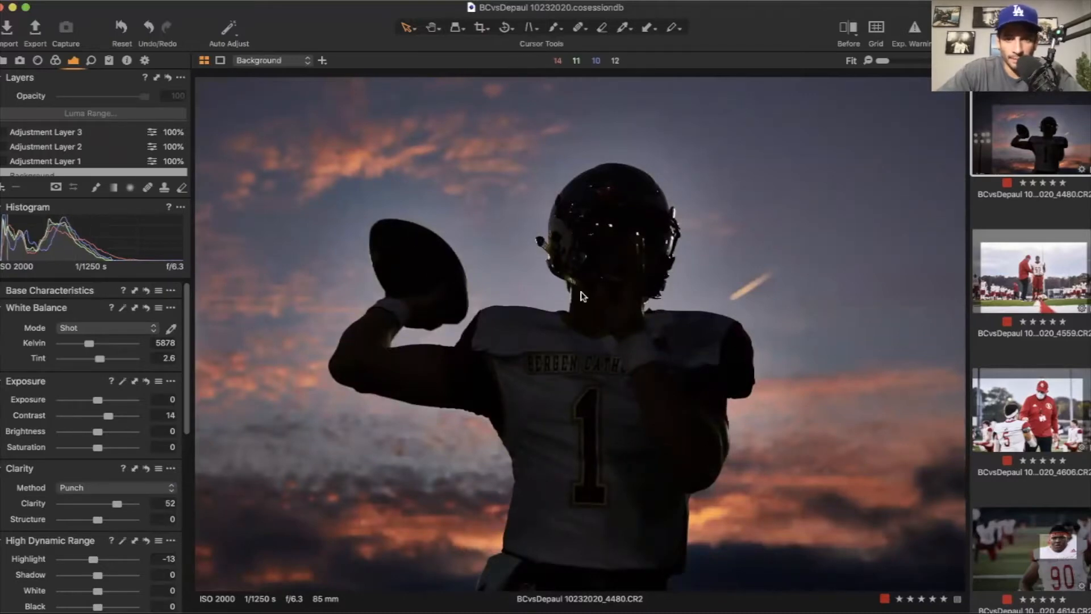
# Lower the background's highlights to -36 and its blacks to -76
pyautogui.scroll(-2, 97, 508)
pyautogui.scroll(-1, 97, 509)
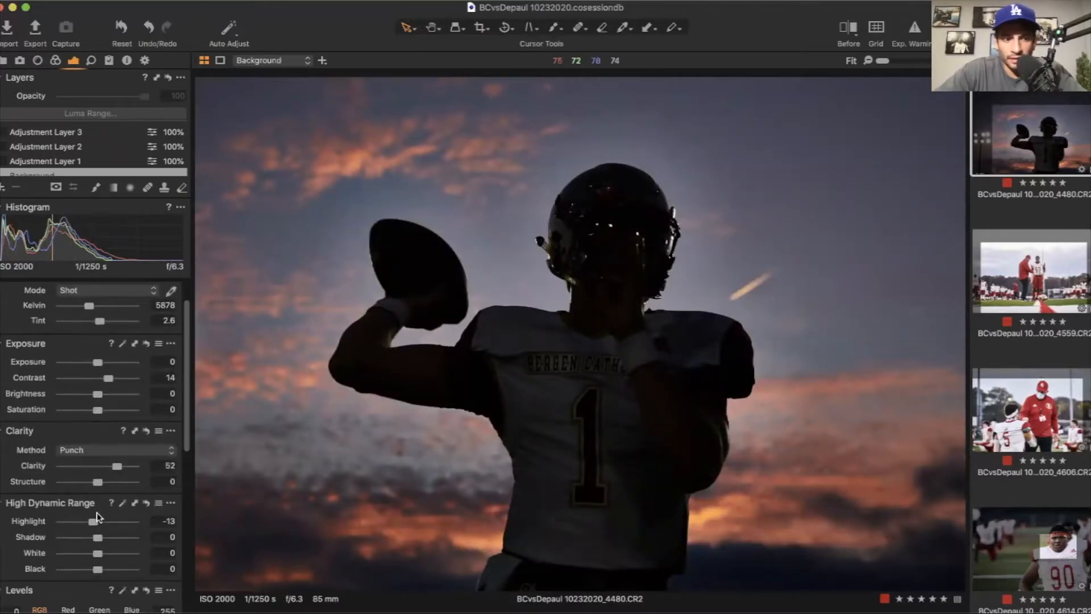
pyautogui.moveTo(94, 521); pyautogui.dragTo(84, 529)
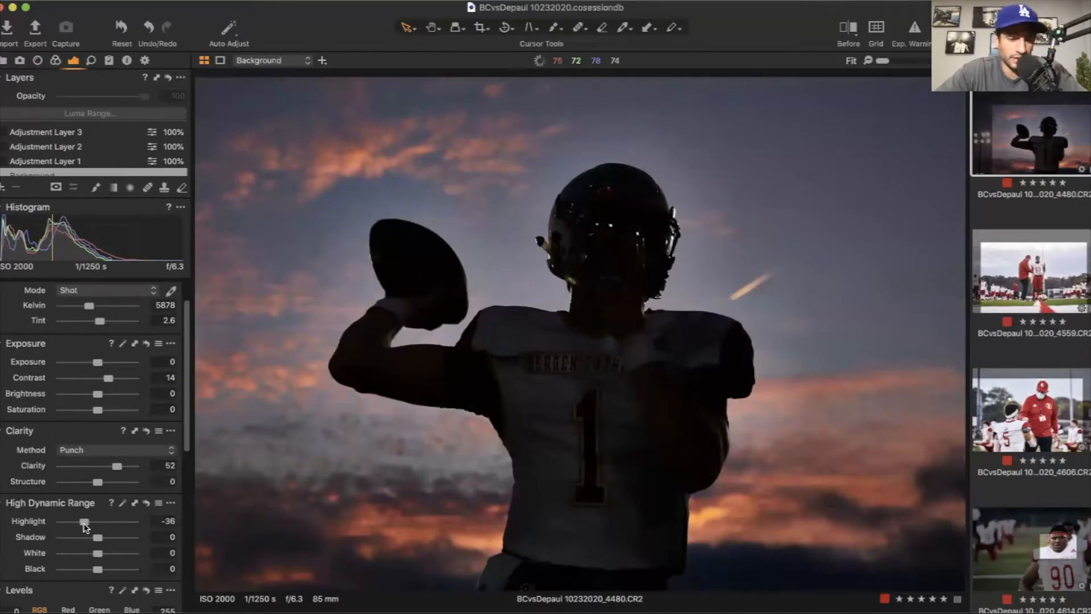
pyautogui.scroll(-5, 87, 528)
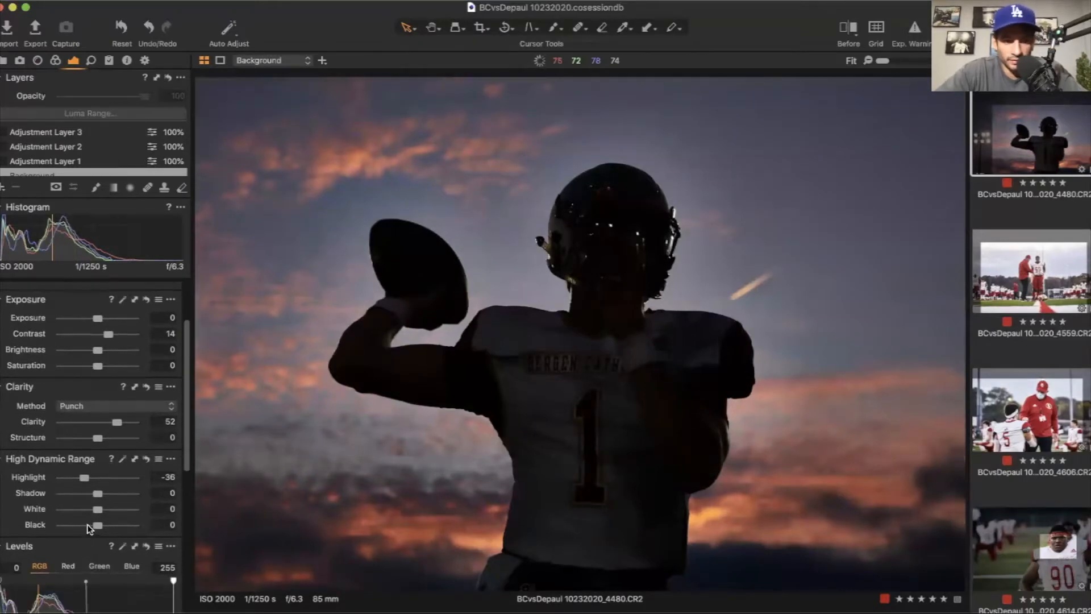
pyautogui.click(84, 524)
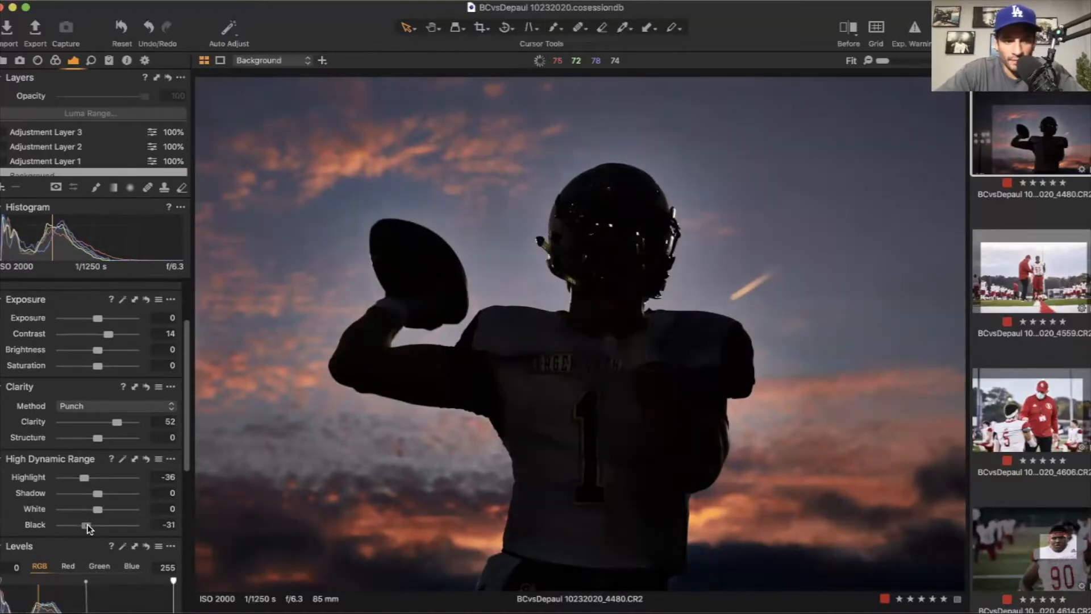
pyautogui.moveTo(103, 529); pyautogui.dragTo(70, 533)
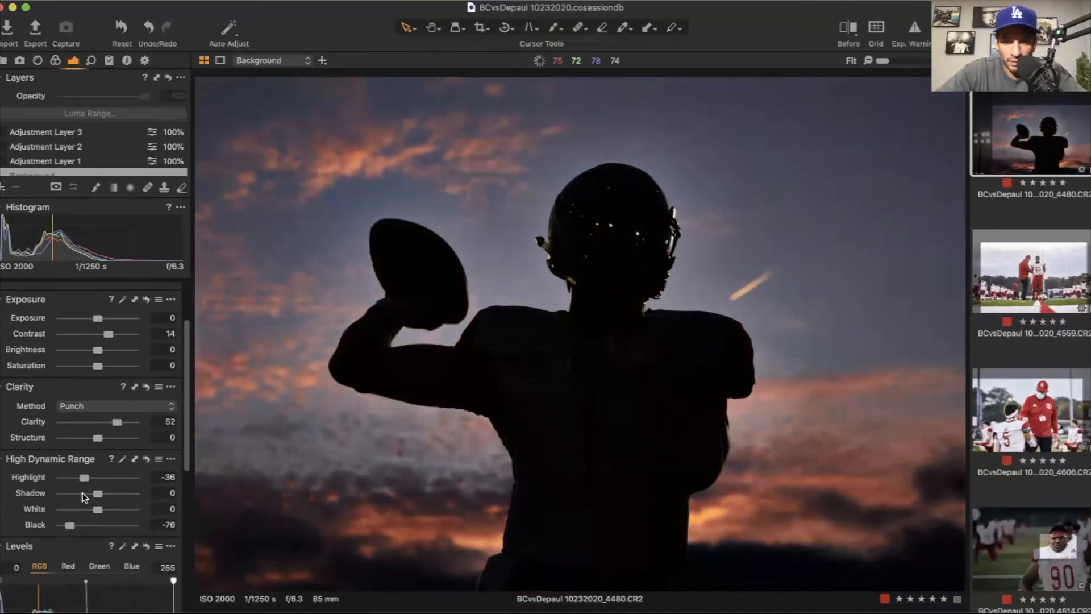
# Try the background's shadows down to -100, settle on -4, and set the blacks to -100 to deepen the silhouette
pyautogui.click(82, 494)
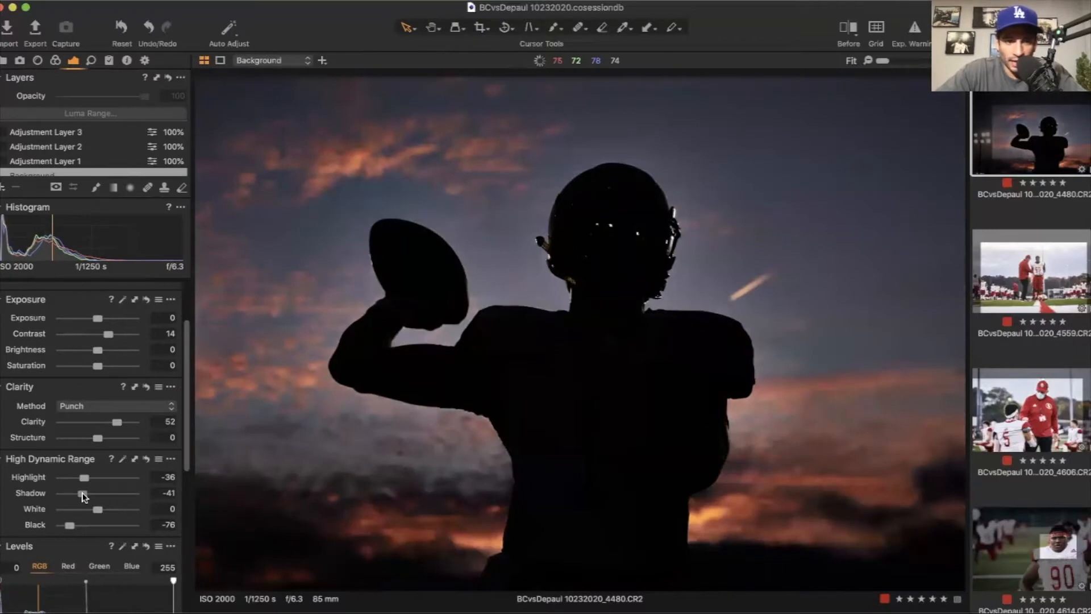
pyautogui.moveTo(82, 494); pyautogui.dragTo(45, 499)
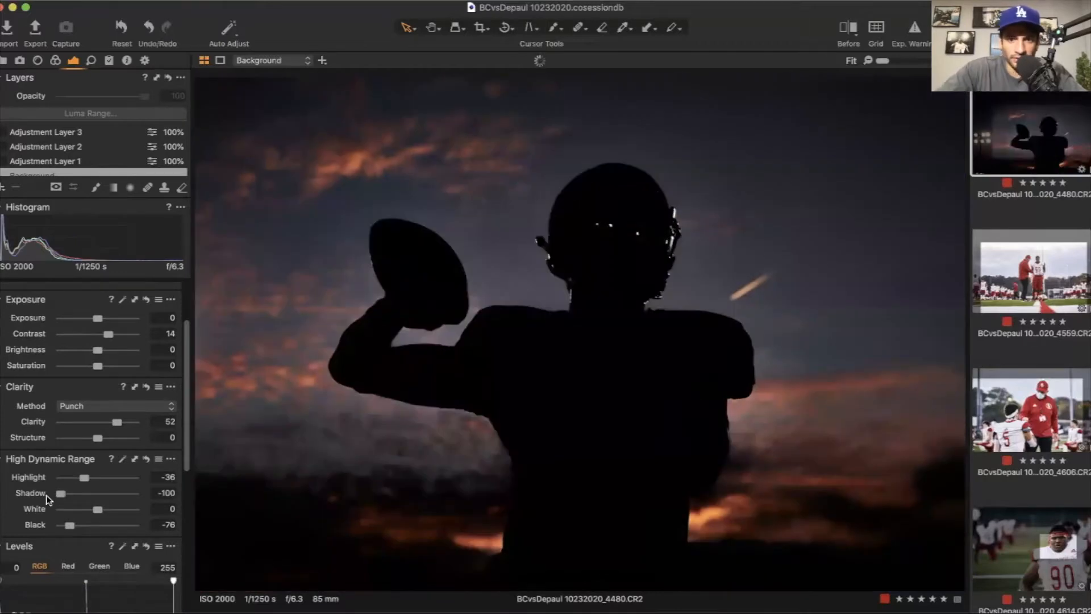
pyautogui.click(97, 494)
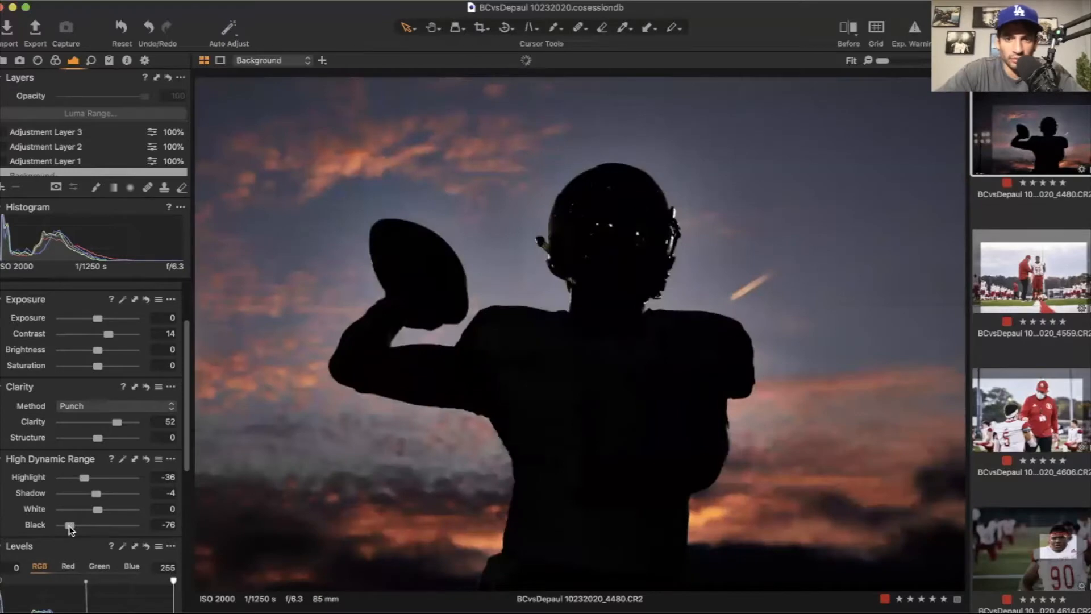
pyautogui.moveTo(66, 530); pyautogui.dragTo(50, 530)
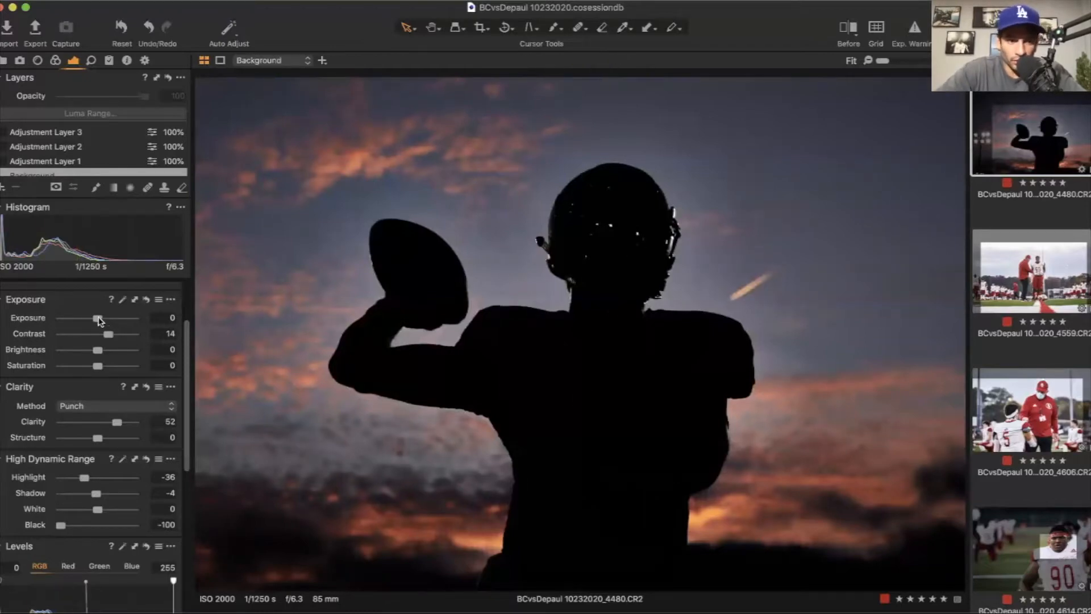
# Fine-tune the background with exposure at 0.03, shadows at -7 and saturation at 26
pyautogui.moveTo(98, 320); pyautogui.dragTo(103, 321)
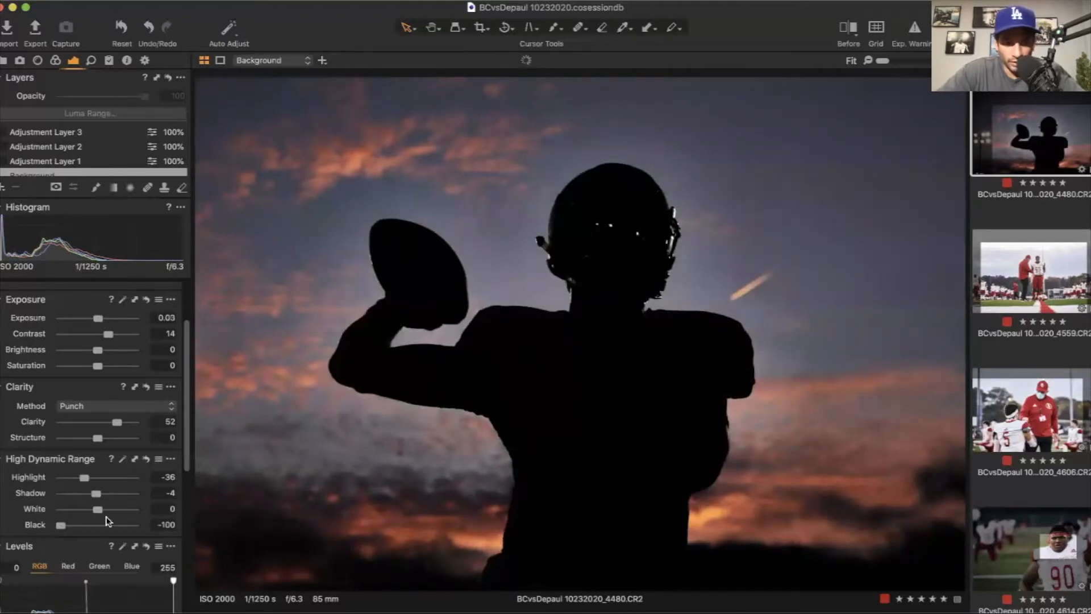
pyautogui.moveTo(96, 494); pyautogui.dragTo(56, 497)
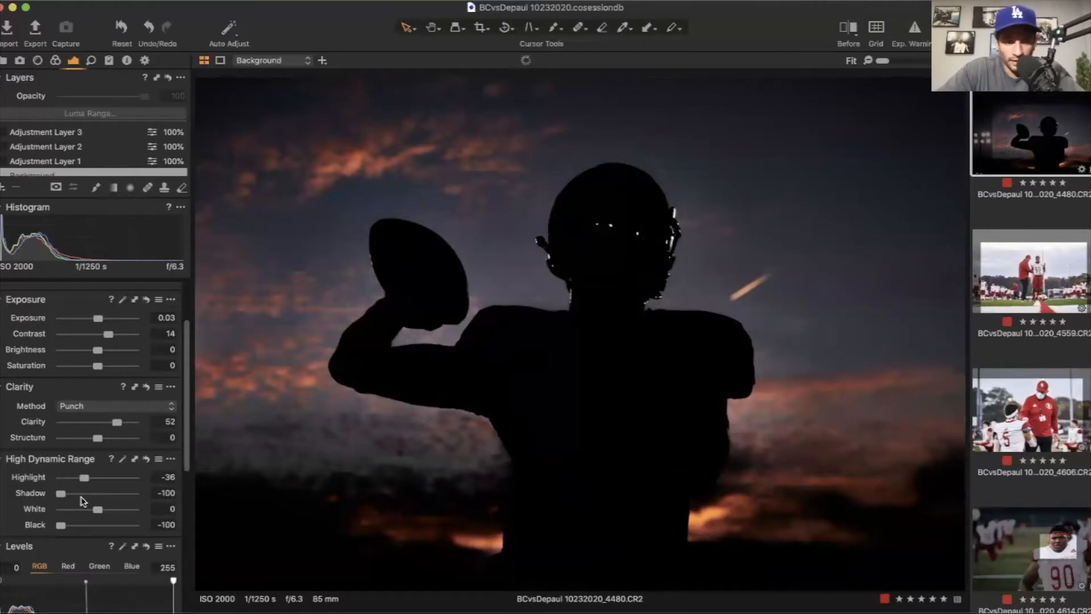
pyautogui.moveTo(60, 493); pyautogui.dragTo(94, 499)
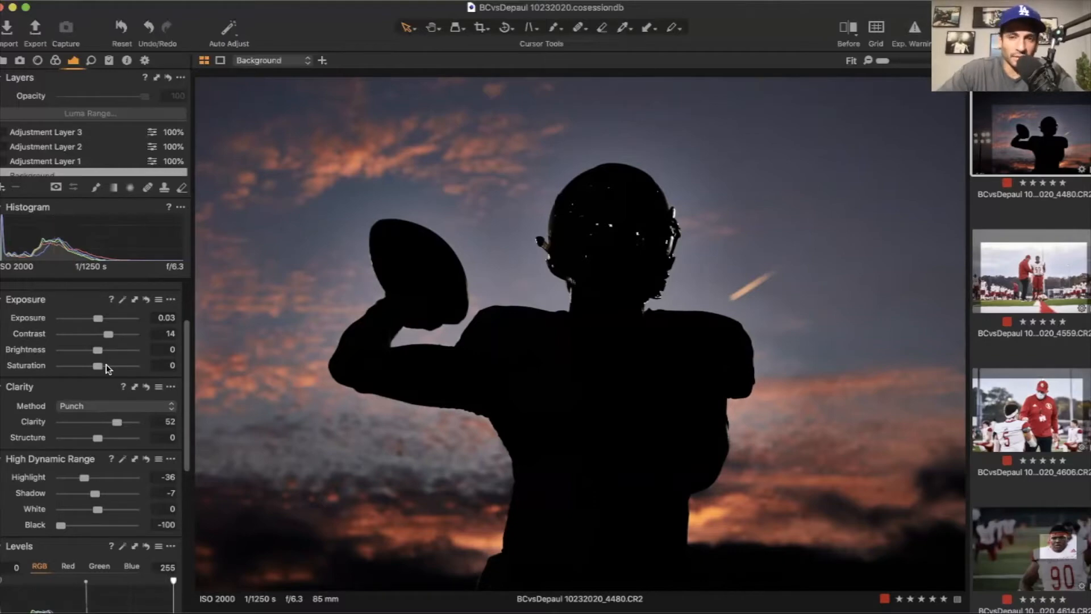
pyautogui.moveTo(107, 369); pyautogui.dragTo(108, 368)
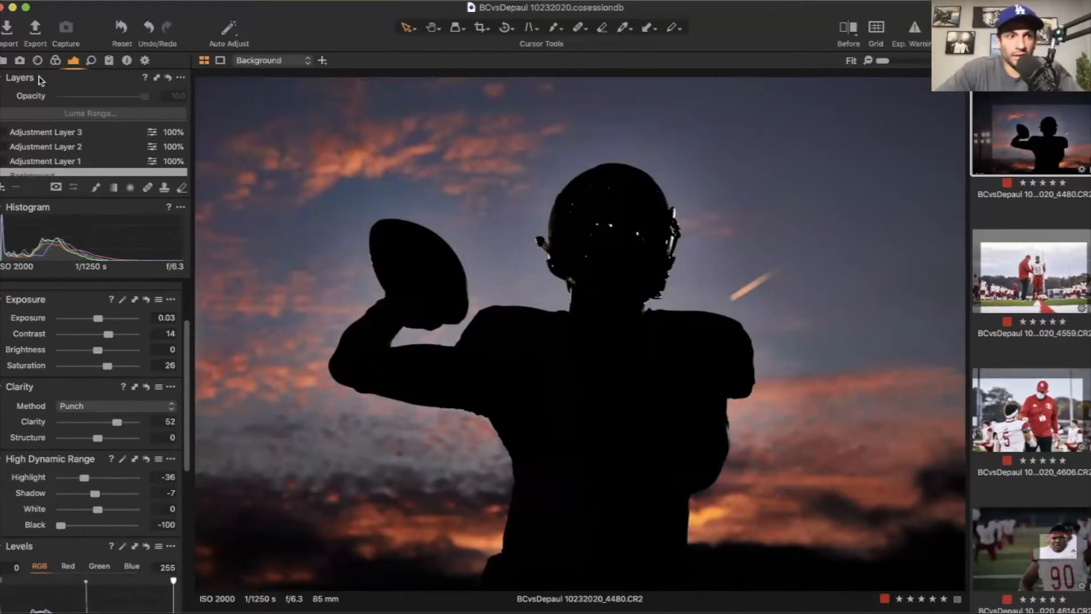
pyautogui.click(55, 61)
pyautogui.scroll(-1, 93, 419)
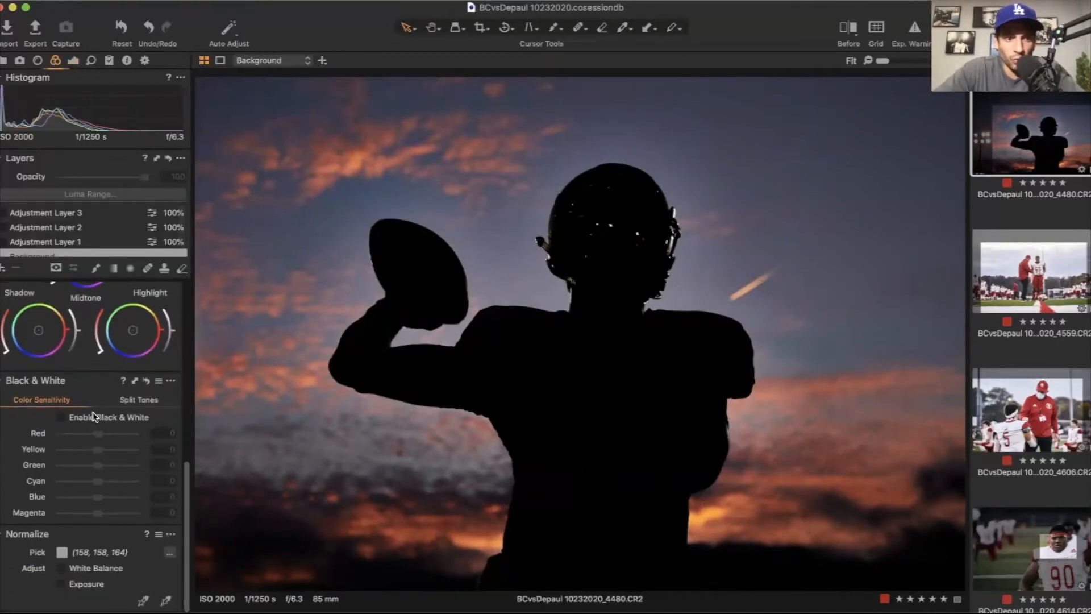
pyautogui.click(73, 61)
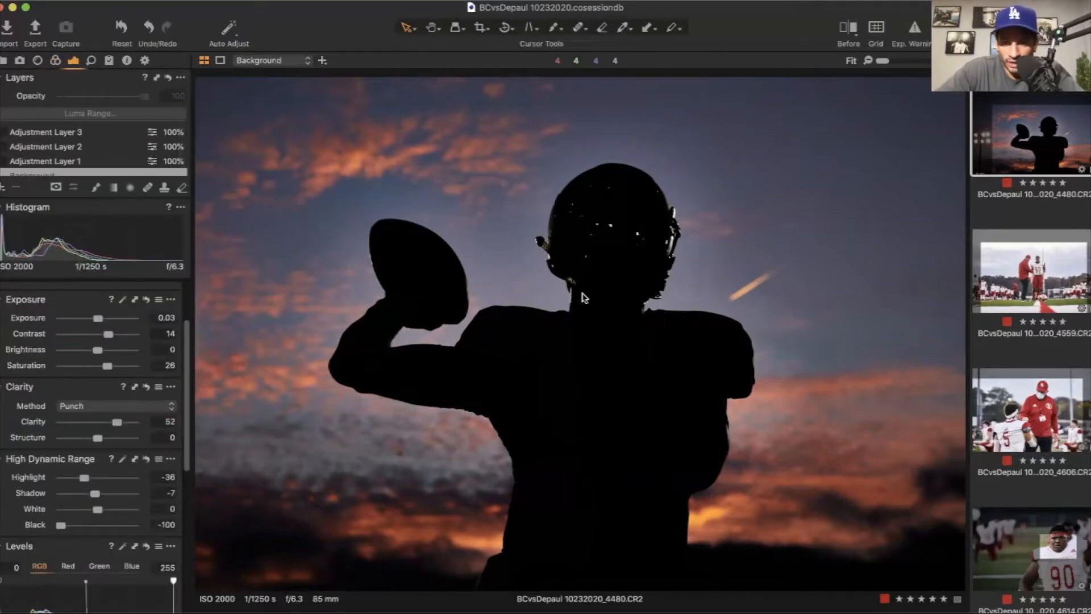
# Check the mask of Adjustment Layer 1 and leave that layer disabled
pyautogui.click(76, 161)
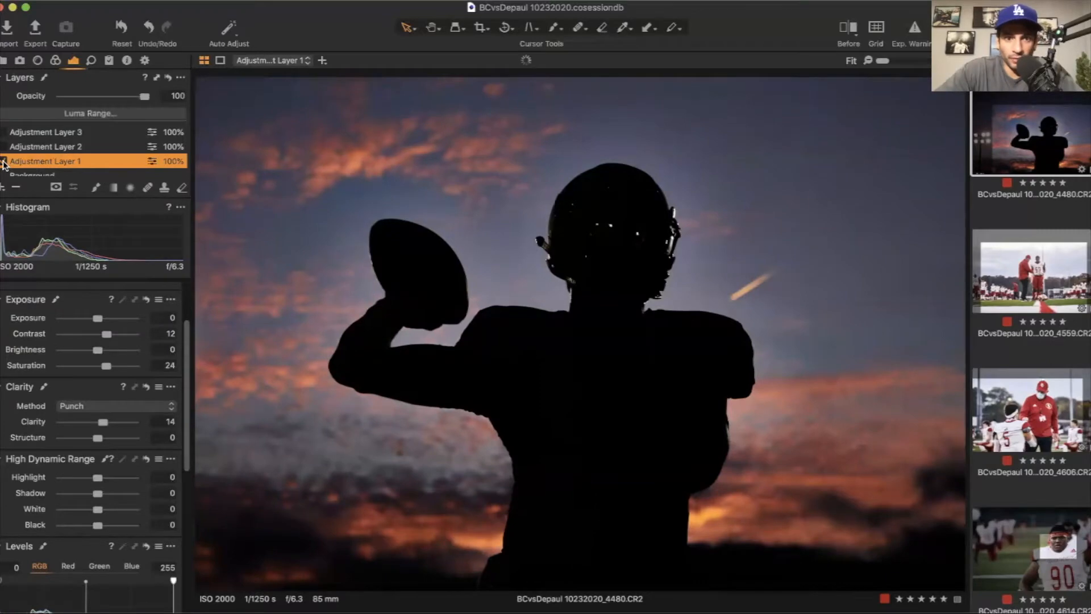
pyautogui.press('m')
pyautogui.press('m')
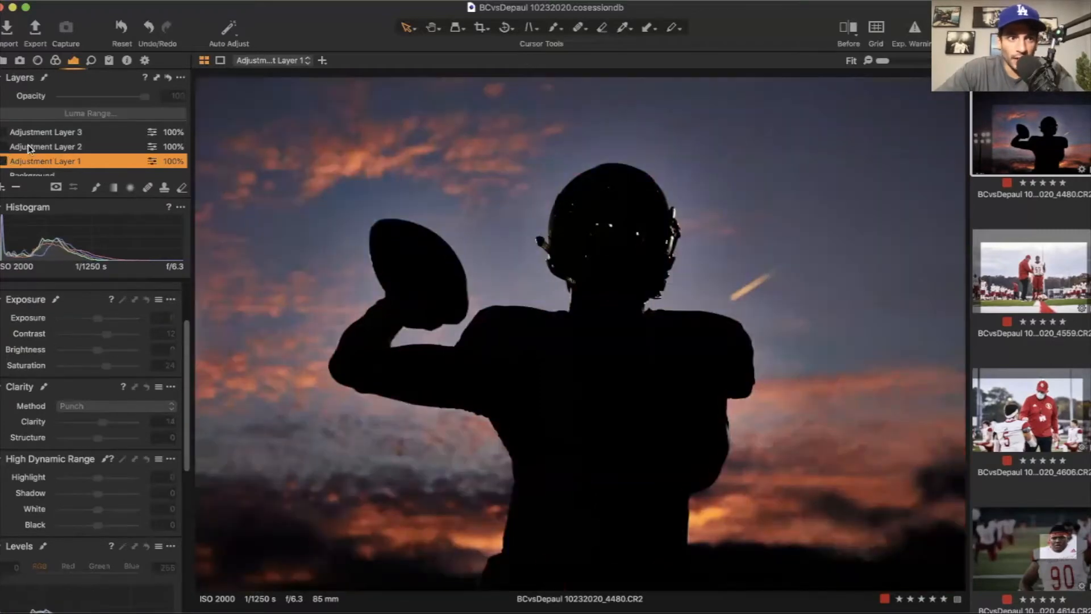
# Enable Adjustment Layer 2, display its mask, and brush it over more of the player's helmet
pyautogui.click(4, 147)
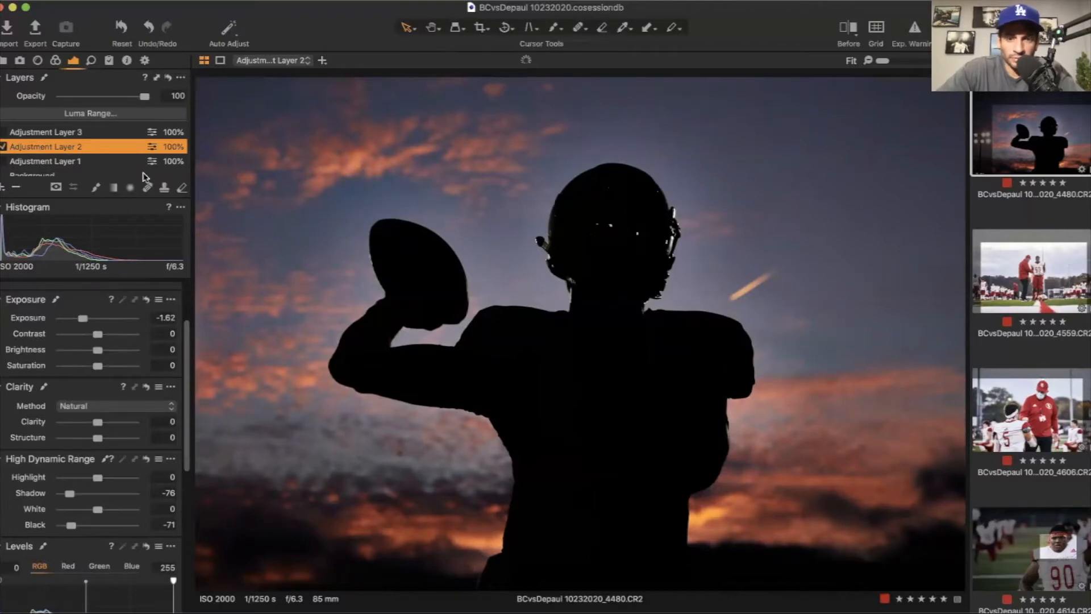
pyautogui.press('m')
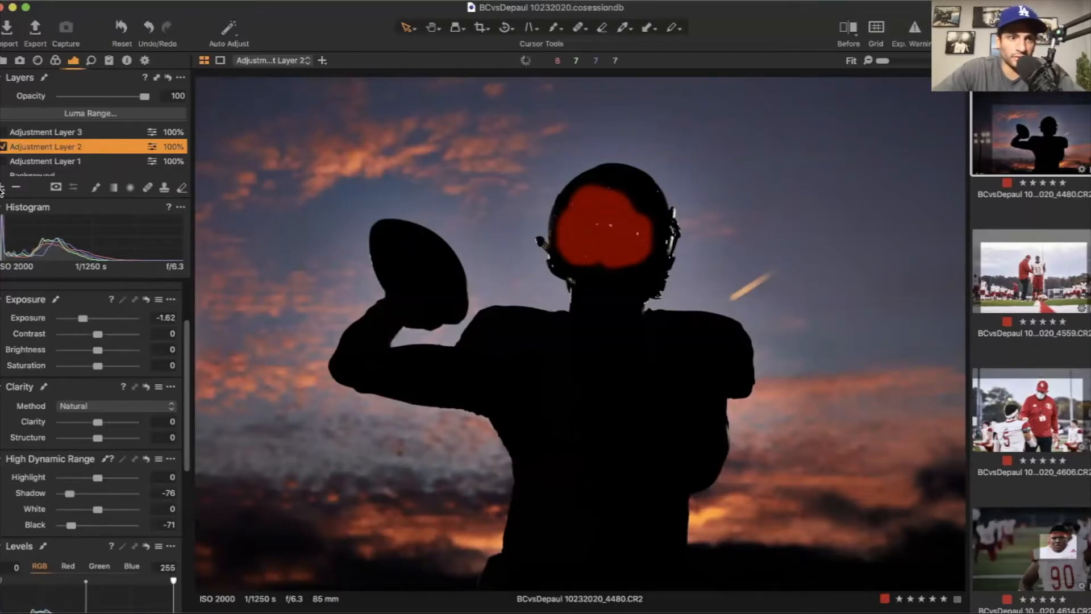
pyautogui.press('m')
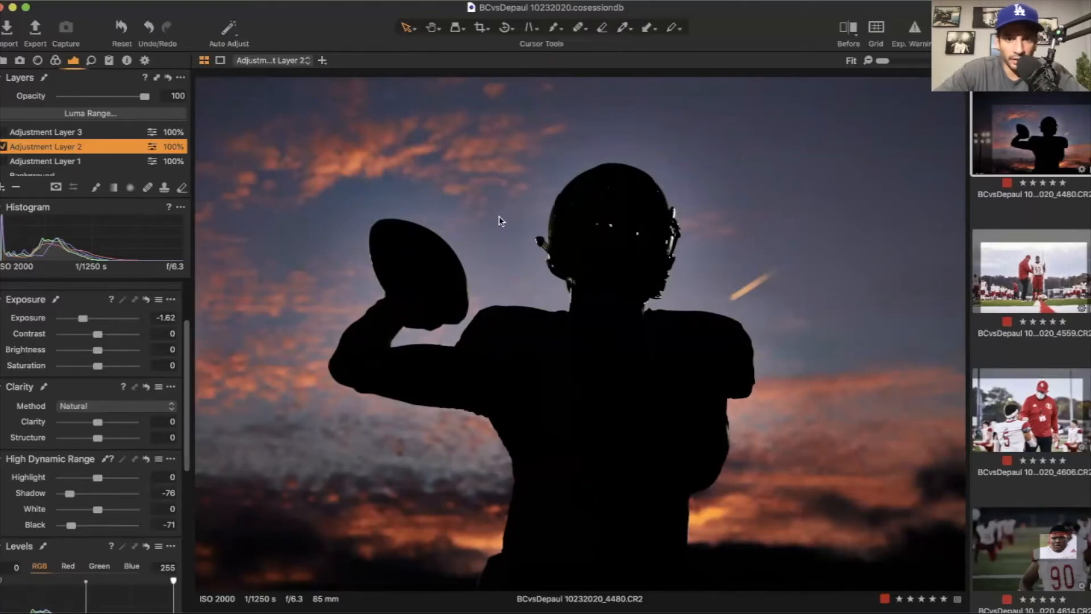
pyautogui.press('b')
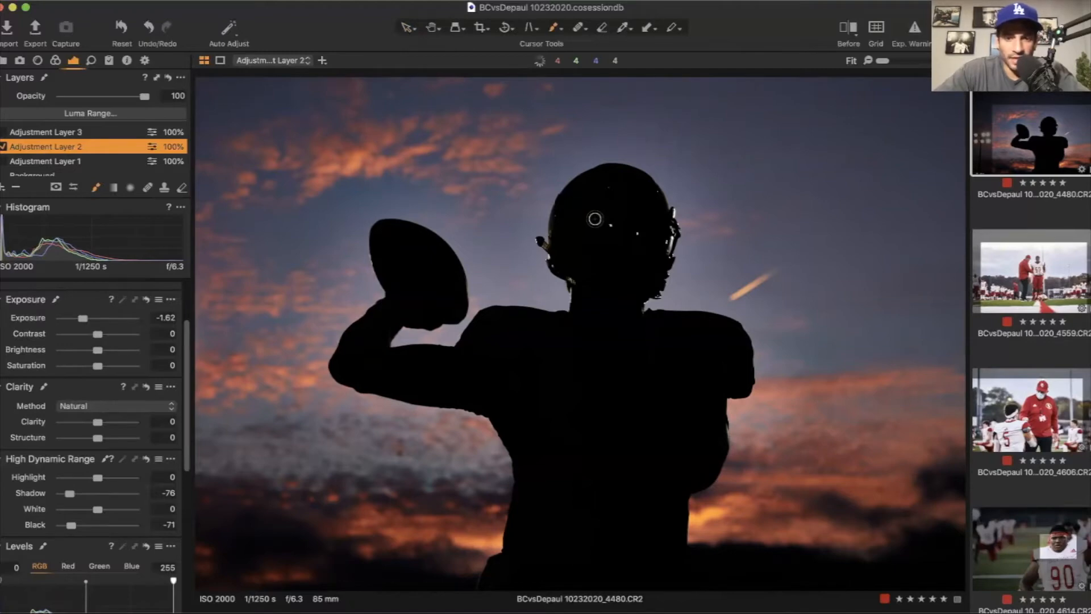
pyautogui.press('m')
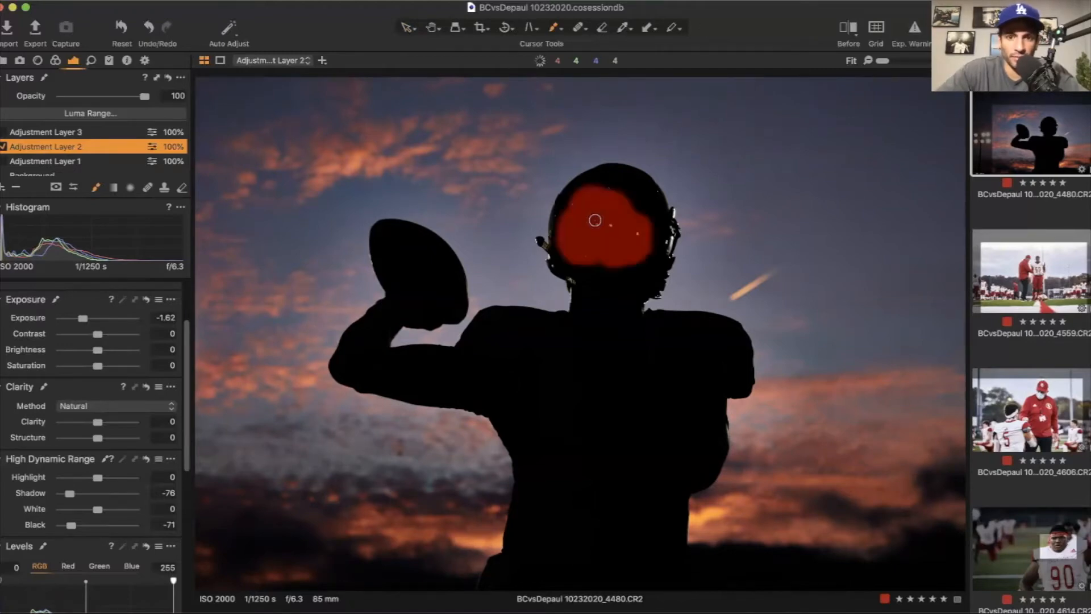
pyautogui.moveTo(608, 191)
pyautogui.mouseDown()
pyautogui.moveTo(637, 215)
pyautogui.moveTo(652, 193)
pyautogui.moveTo(645, 244)
pyautogui.moveTo(633, 223)
pyautogui.moveTo(604, 212)
pyautogui.moveTo(559, 216)
pyautogui.moveTo(561, 243)
pyautogui.moveTo(589, 260)
pyautogui.moveTo(611, 256)
pyautogui.moveTo(613, 270)
pyautogui.moveTo(629, 217)
pyautogui.moveTo(633, 257)
pyautogui.moveTo(604, 270)
pyautogui.moveTo(577, 261)
pyautogui.moveTo(594, 190)
pyautogui.moveTo(616, 186)
pyautogui.moveTo(637, 203)
pyautogui.moveTo(641, 194)
pyautogui.moveTo(638, 231)
pyautogui.mouseUp()
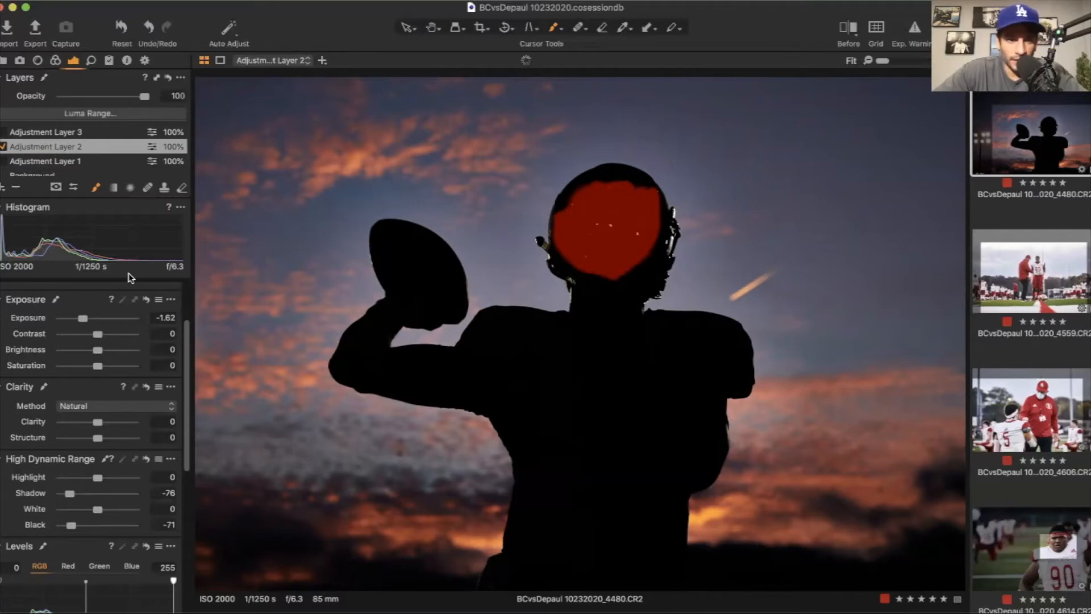
# Set Adjustment Layer 2's exposure to -4, shadows to -98 and blacks to -100, and try its clarity at 43
pyautogui.doubleClick(83, 318)
pyautogui.click(98, 320)
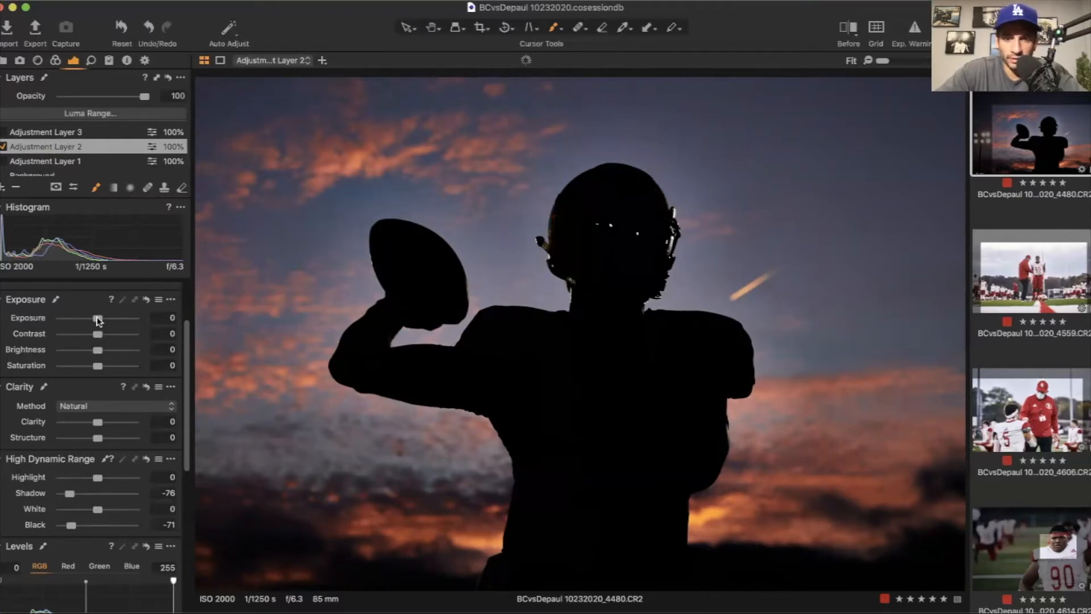
pyautogui.press('m')
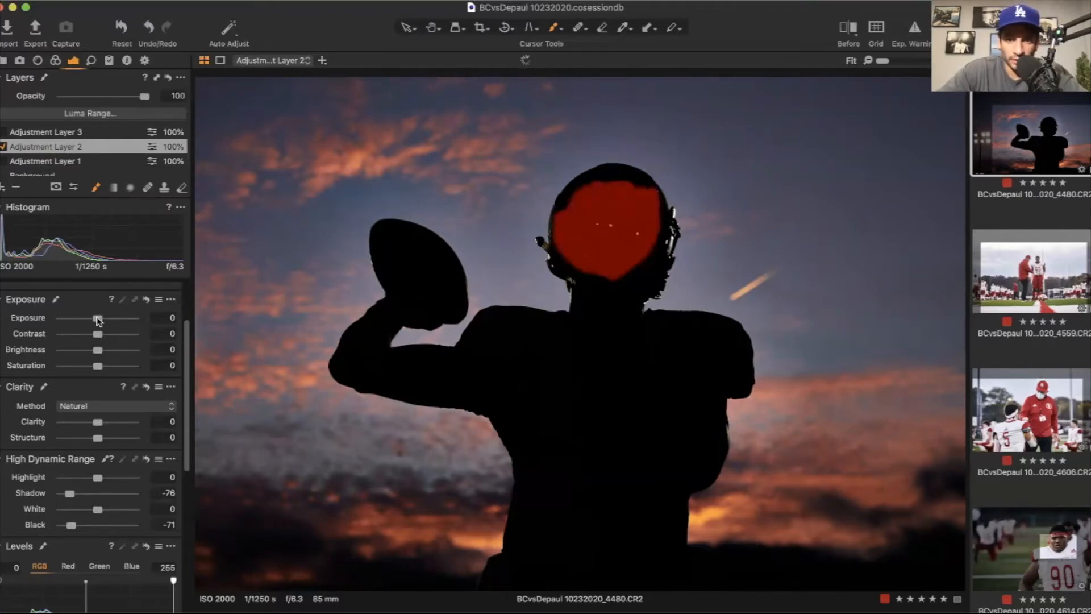
pyautogui.press('m')
pyautogui.moveTo(98, 320); pyautogui.dragTo(55, 322)
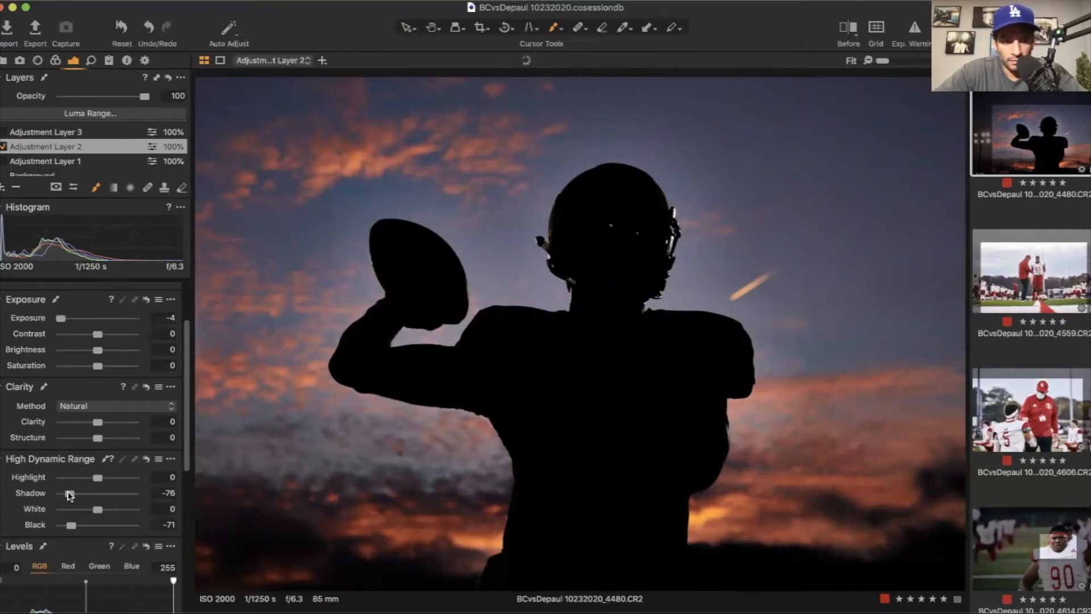
pyautogui.moveTo(62, 496); pyautogui.dragTo(50, 524)
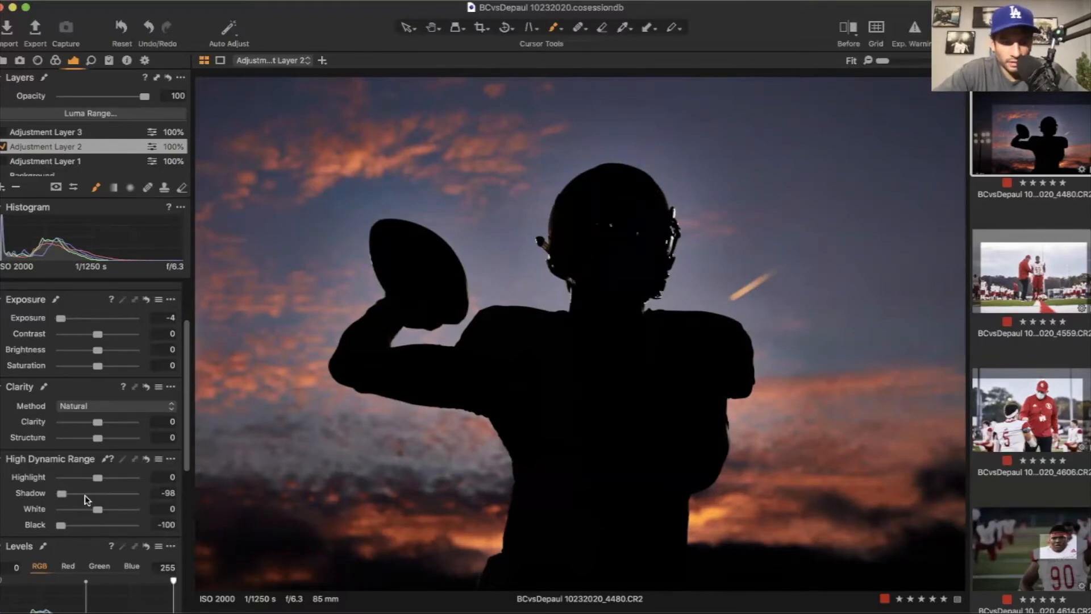
pyautogui.click(112, 419)
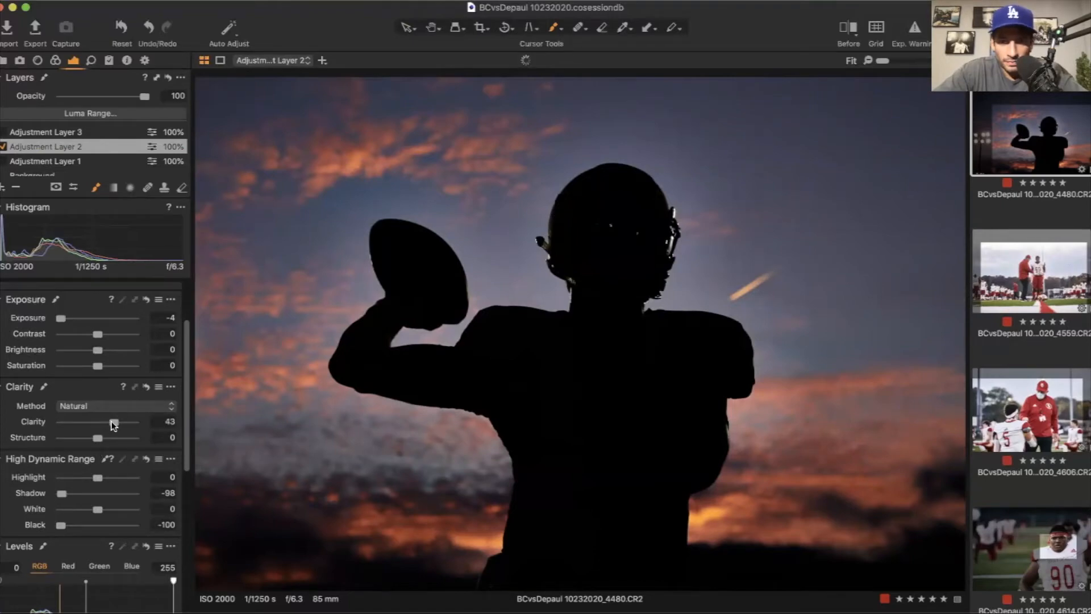
# Enable Adjustment Layer 3, brush its mask over more of the helmet and set its exposure to -3.99
pyautogui.click(32, 133)
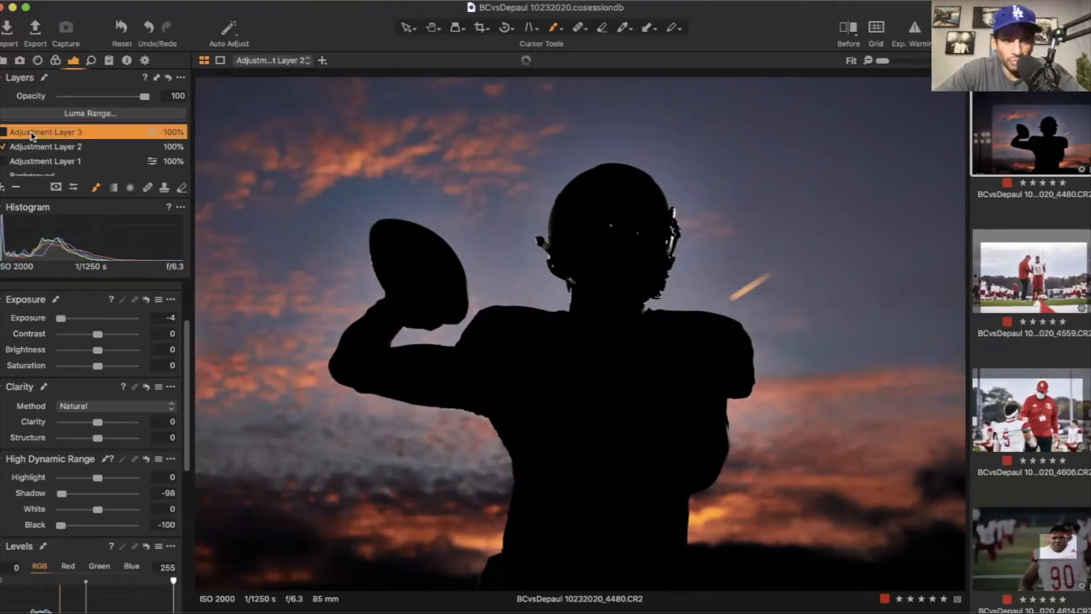
pyautogui.click(3, 131)
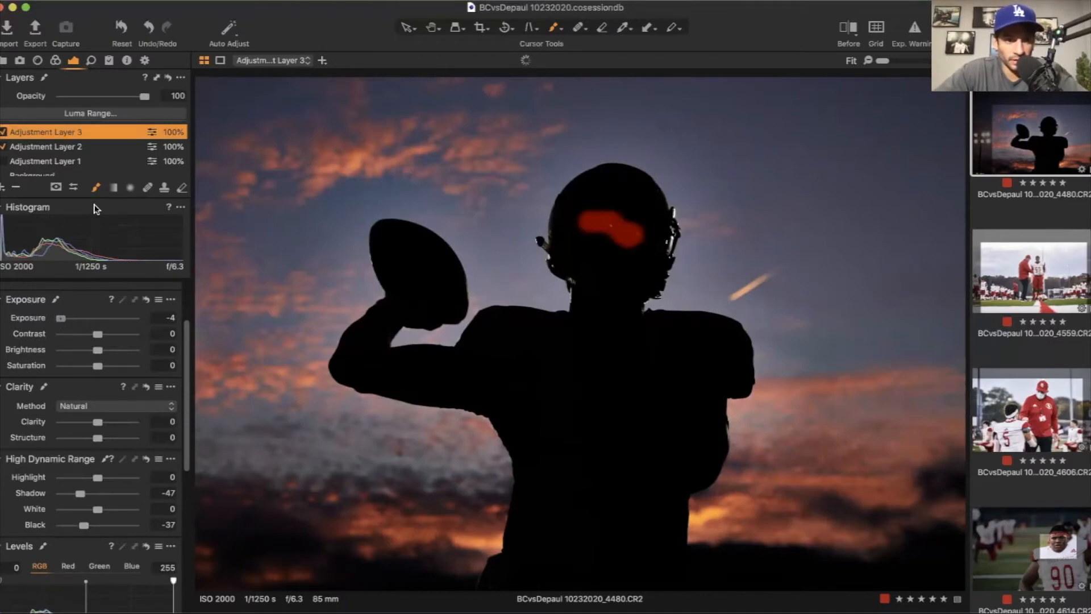
pyautogui.press('super+z')
pyautogui.click(131, 188)
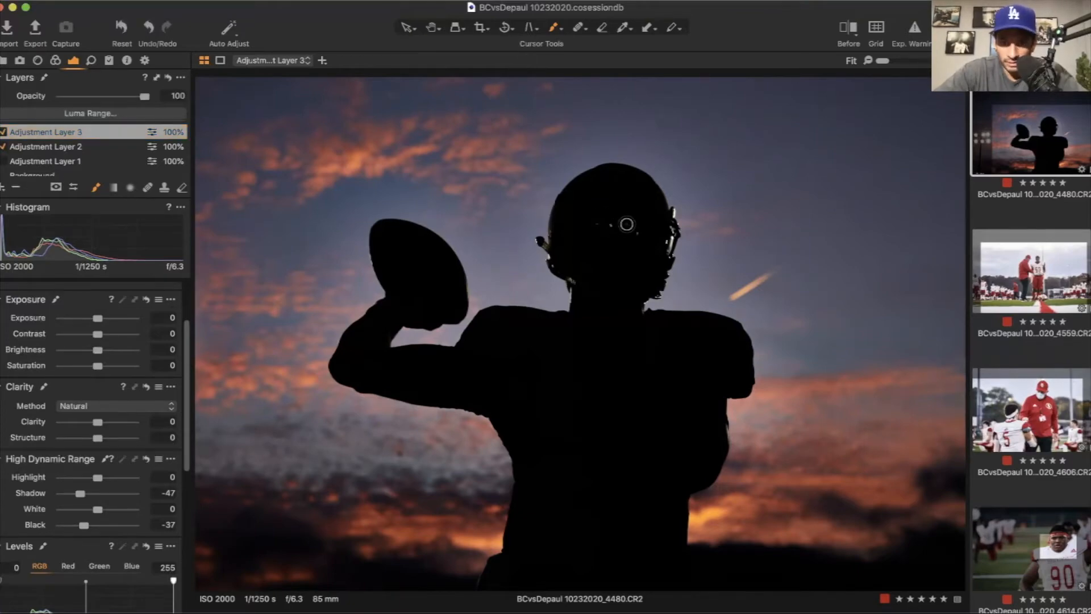
pyautogui.moveTo(627, 224)
pyautogui.mouseDown()
pyautogui.moveTo(601, 209)
pyautogui.moveTo(610, 259)
pyautogui.moveTo(620, 225)
pyautogui.moveTo(583, 241)
pyautogui.moveTo(593, 232)
pyautogui.mouseUp()
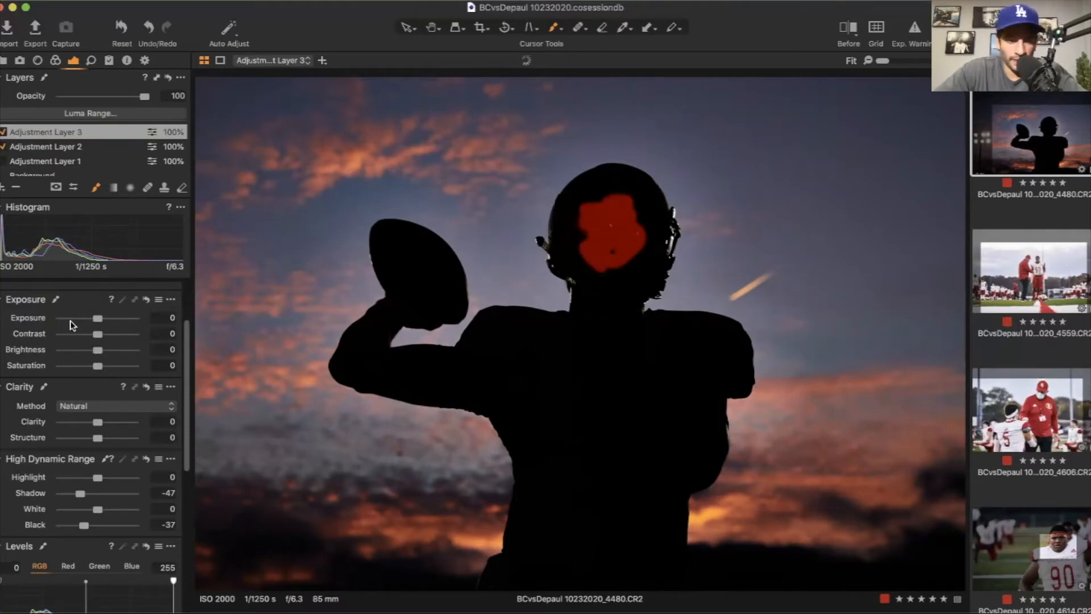
pyautogui.click(61, 319)
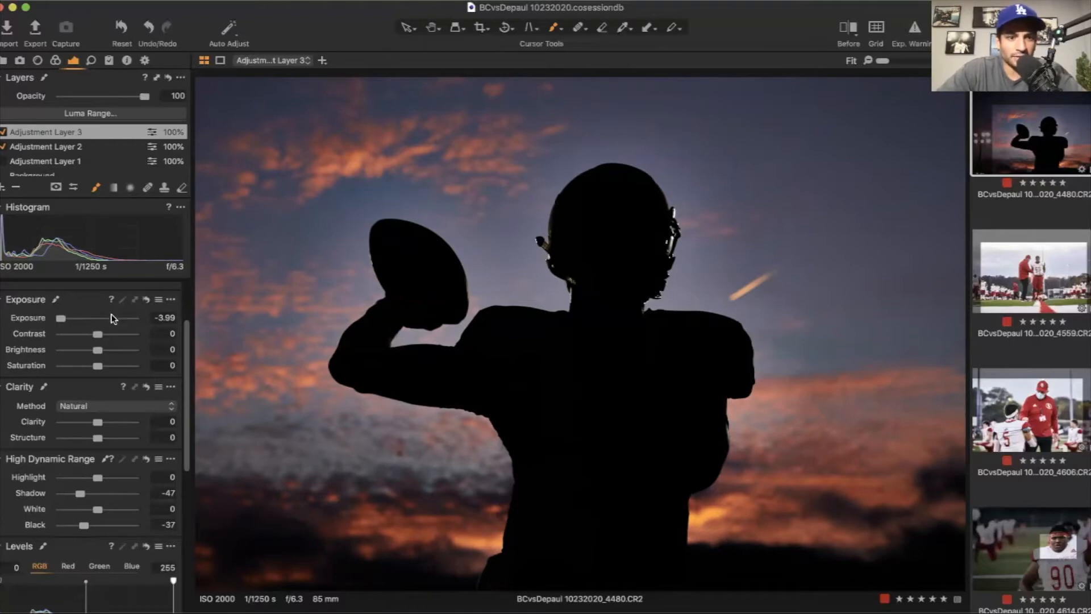
# Try the Background layer's saturation at 100 and settle on 58
pyautogui.scroll(3, 105, 336)
pyautogui.scroll(-1, 75, 171)
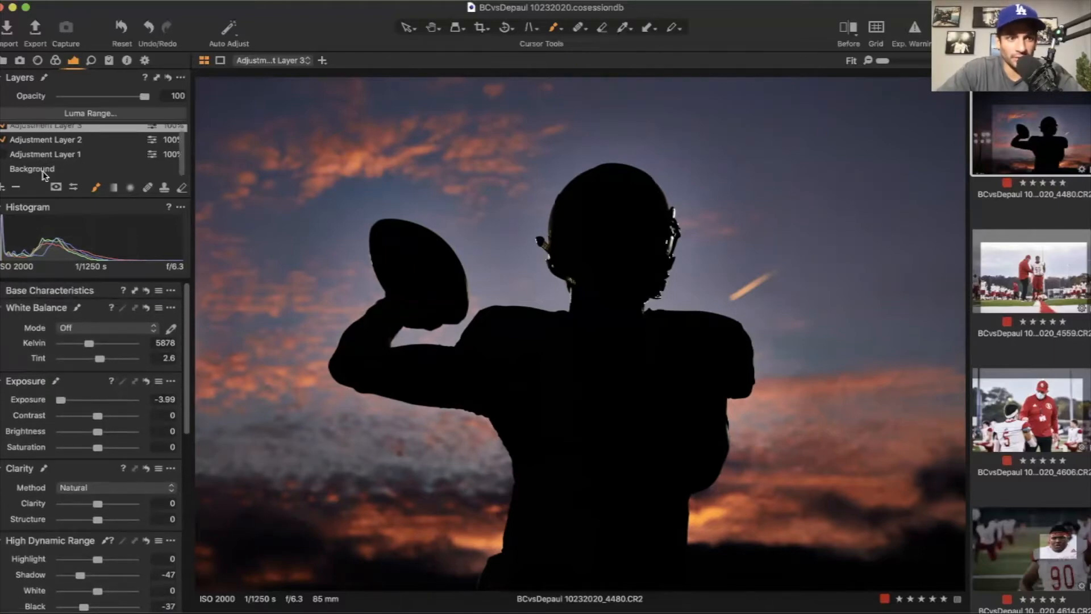
pyautogui.click(44, 168)
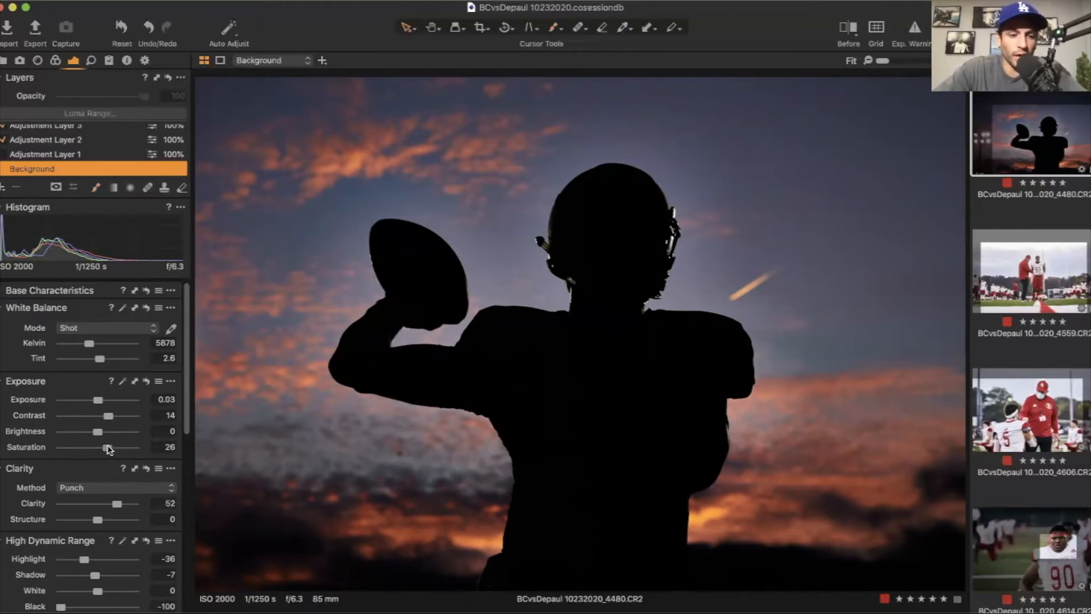
pyautogui.moveTo(108, 449); pyautogui.dragTo(140, 451)
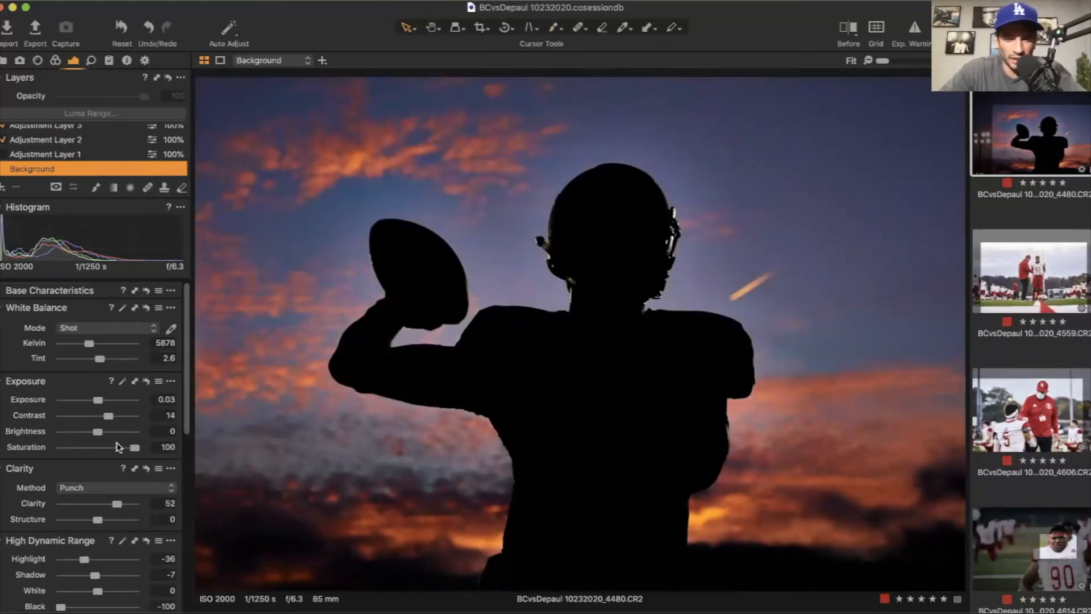
pyautogui.click(118, 446)
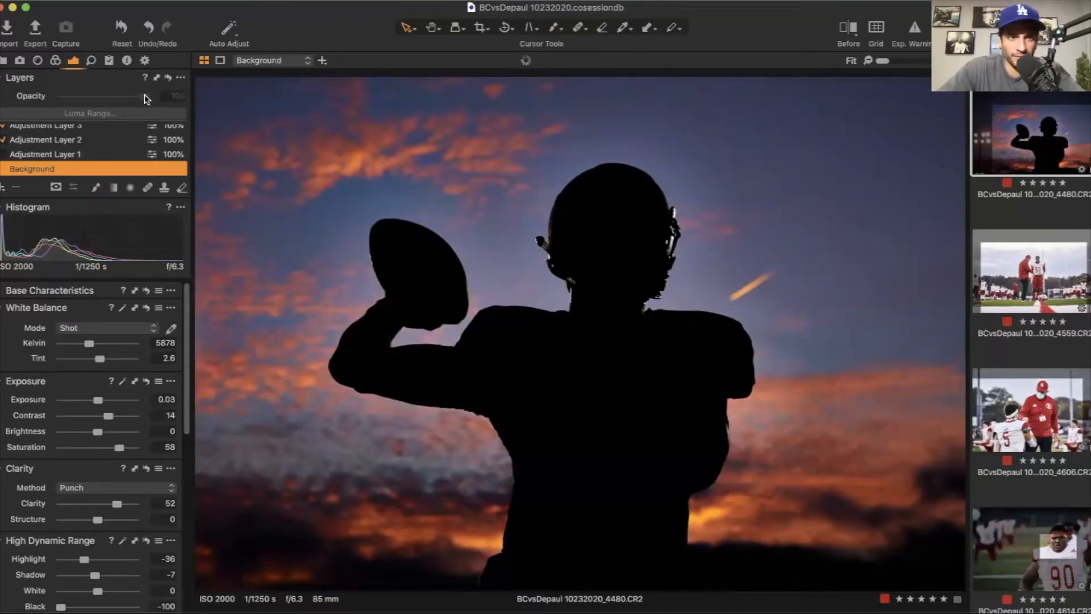
# Sample the blue sky beside the player's helmet as a new colour range in the advanced Color Editor
pyautogui.click(55, 61)
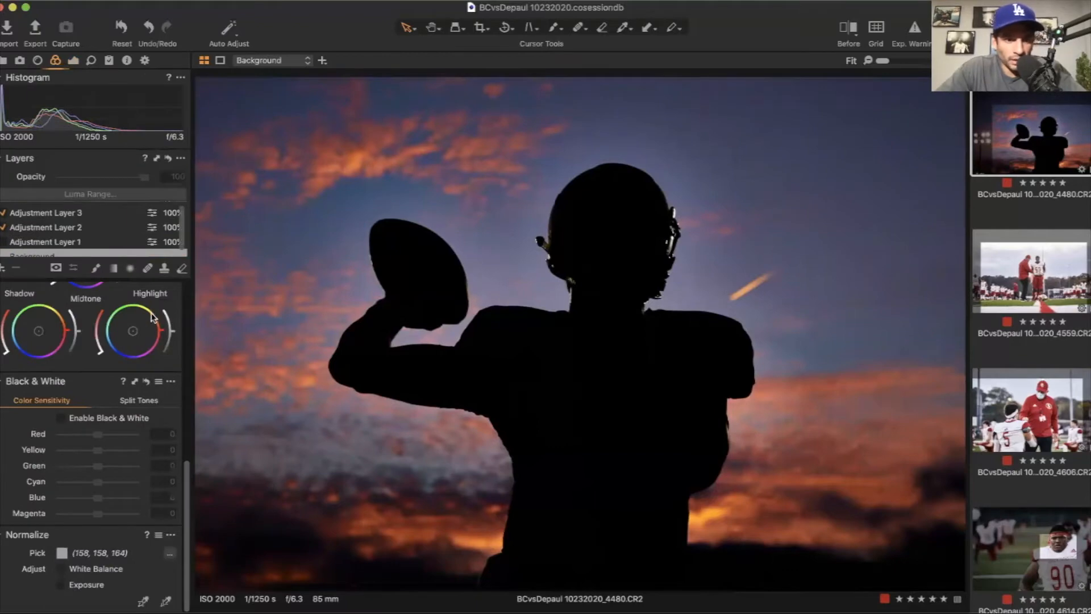
pyautogui.scroll(5, 132, 343)
pyautogui.scroll(5, 132, 343)
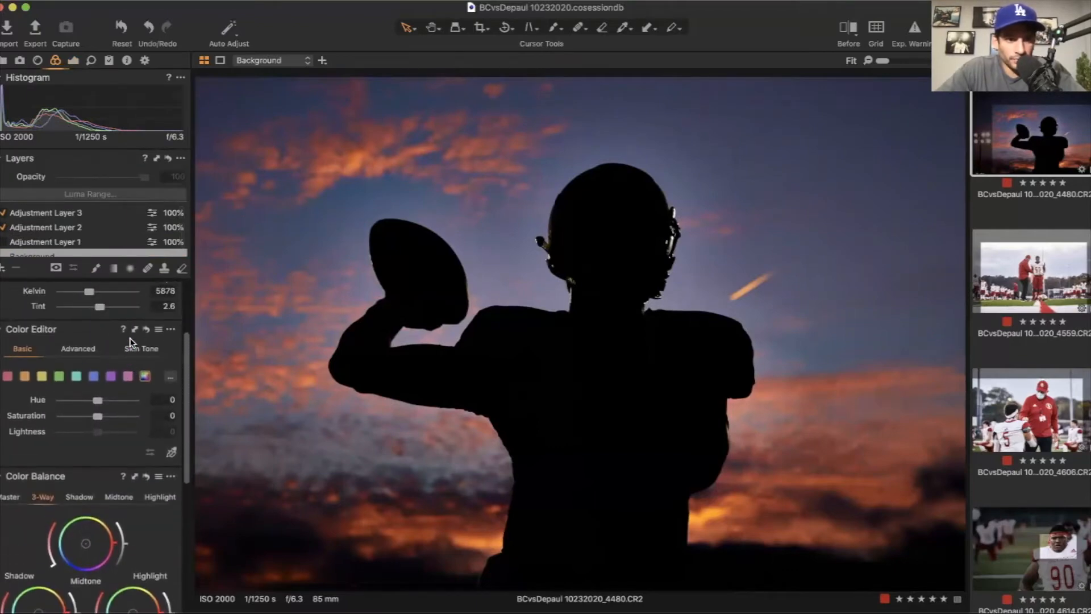
pyautogui.click(81, 395)
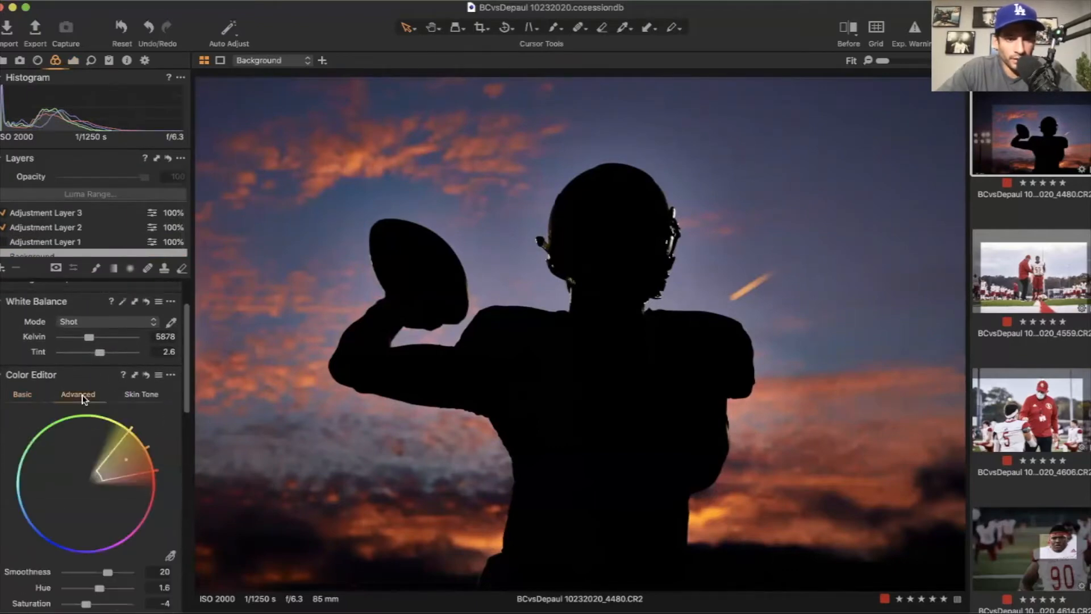
pyautogui.scroll(-2, 128, 470)
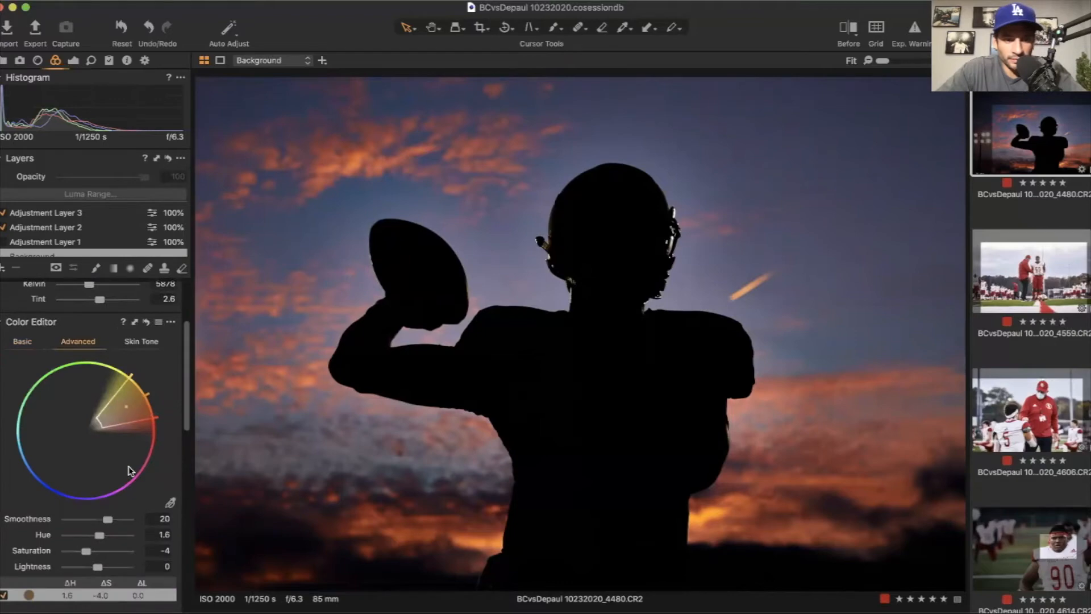
pyautogui.click(171, 504)
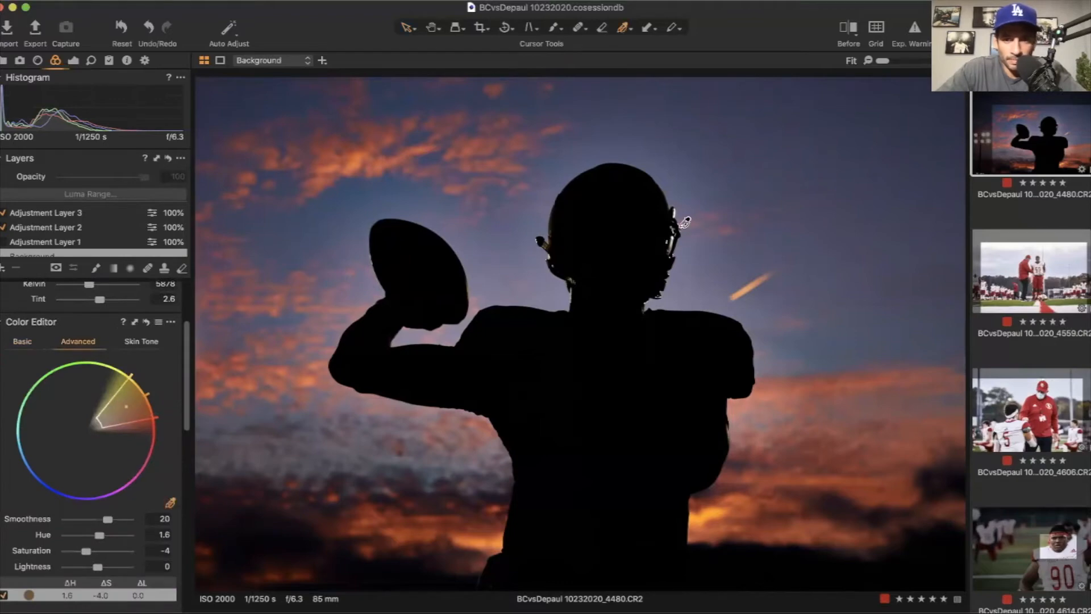
pyautogui.click(738, 166)
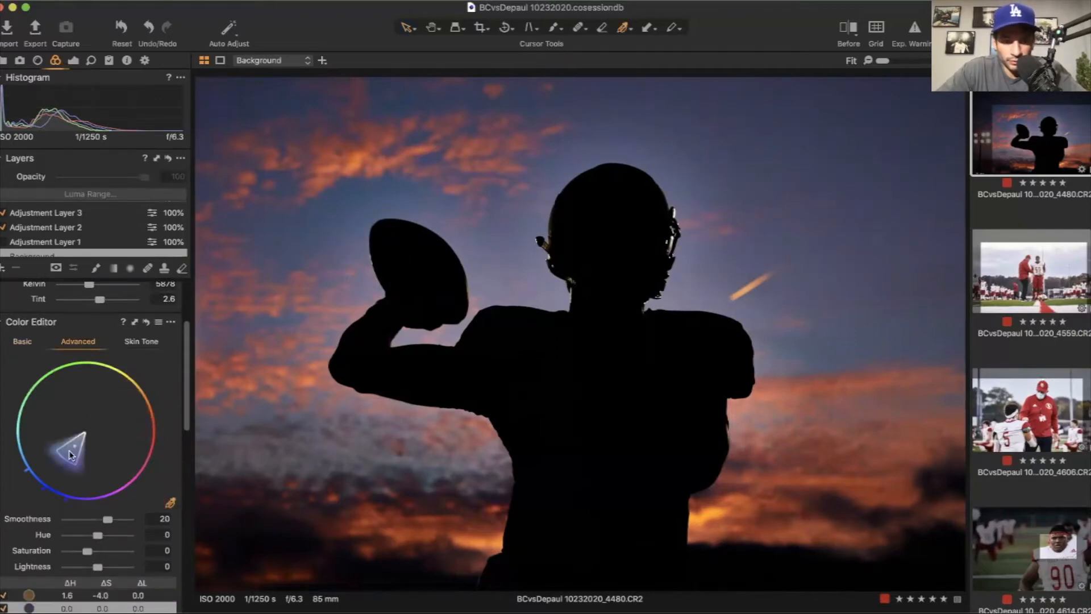
# Preview only the selected colour range and widen the blue range outward on the colour wheel
pyautogui.scroll(-6, 6, 518)
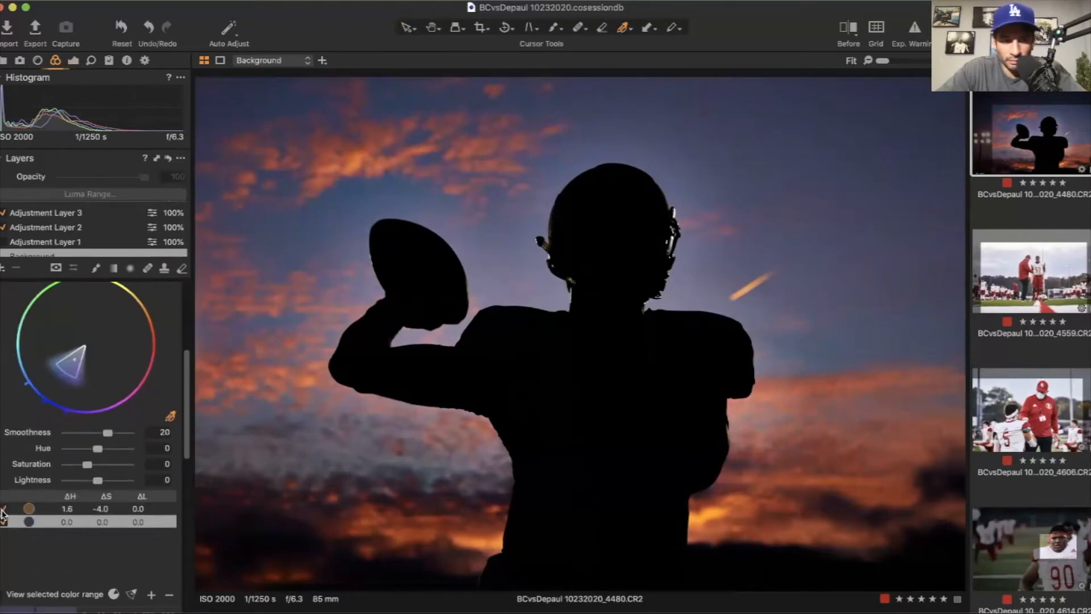
pyautogui.click(31, 528)
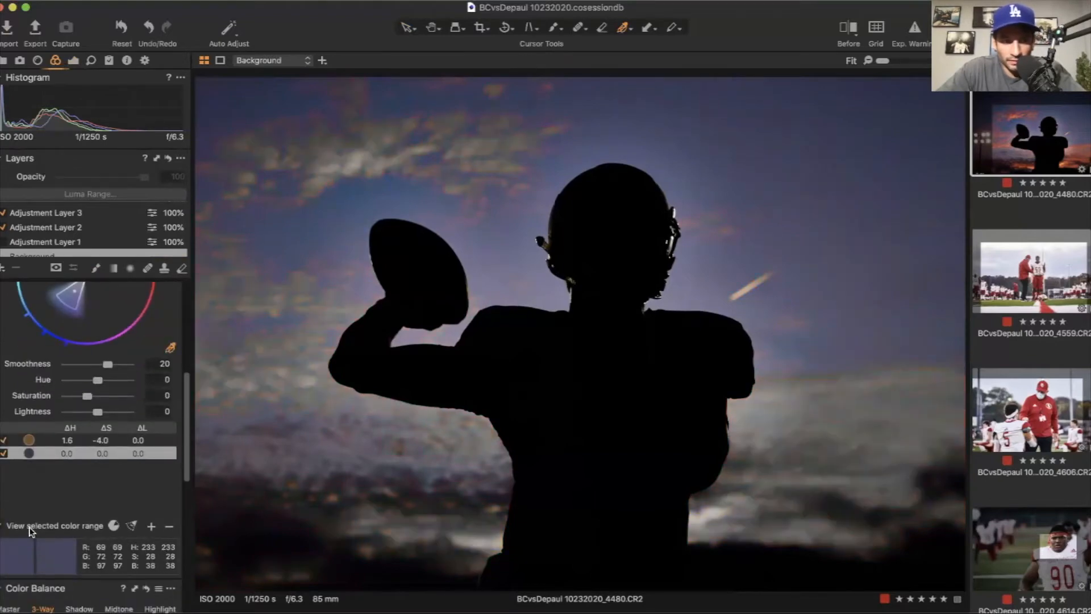
pyautogui.click(28, 529)
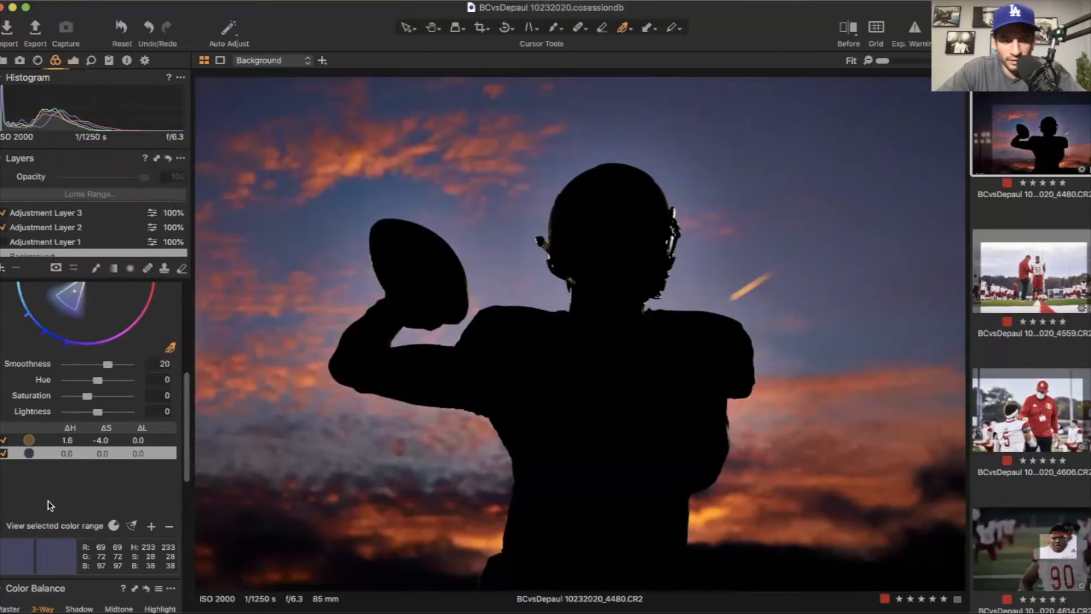
pyautogui.click(2, 529)
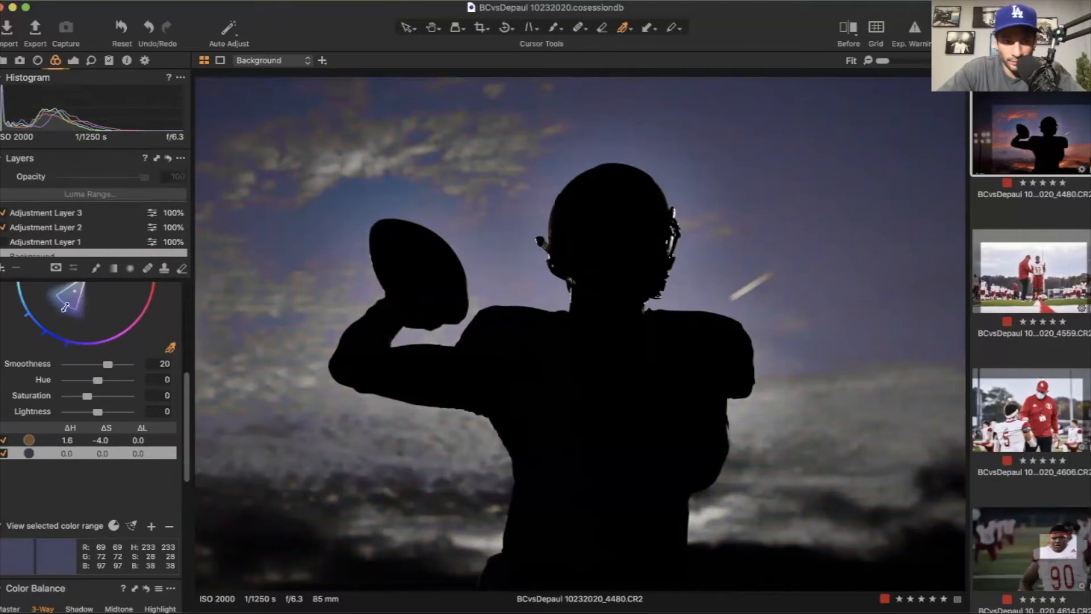
pyautogui.moveTo(63, 305)
pyautogui.mouseDown()
pyautogui.moveTo(68, 332)
pyautogui.moveTo(67, 318)
pyautogui.mouseUp()
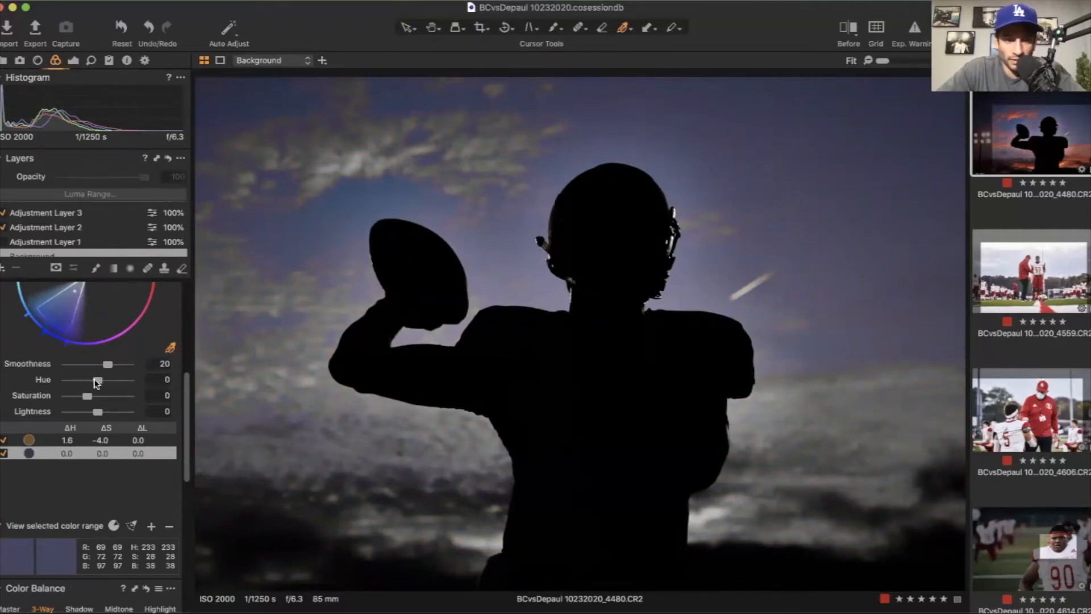
# Try the blue range's hue at -20.4 and saturation at 116.7, and settle on hue -12.3 with saturation 0
pyautogui.moveTo(96, 381); pyautogui.dragTo(74, 380)
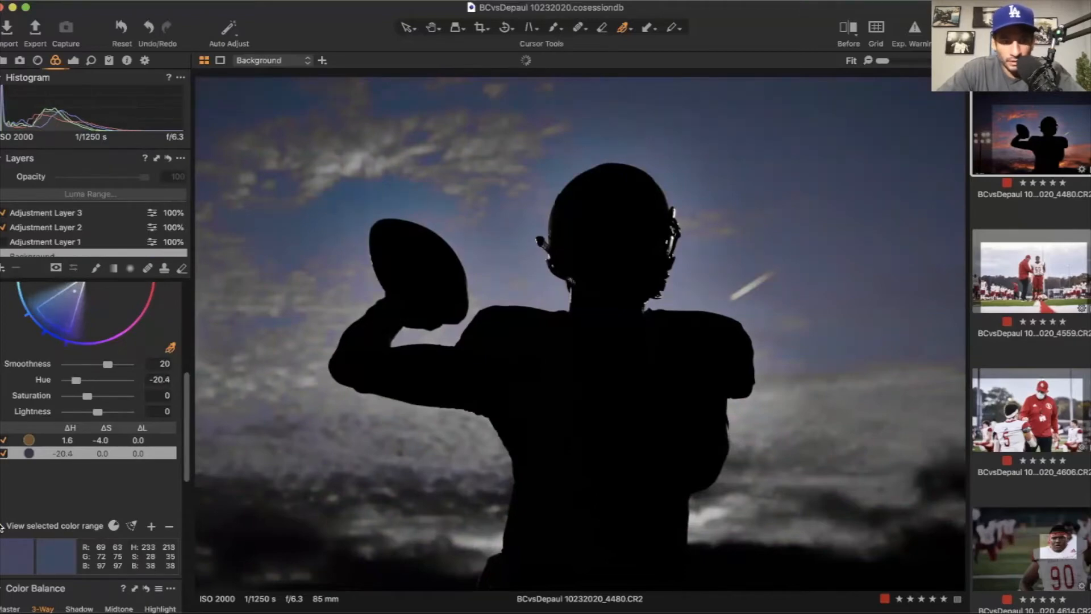
pyautogui.click(1, 528)
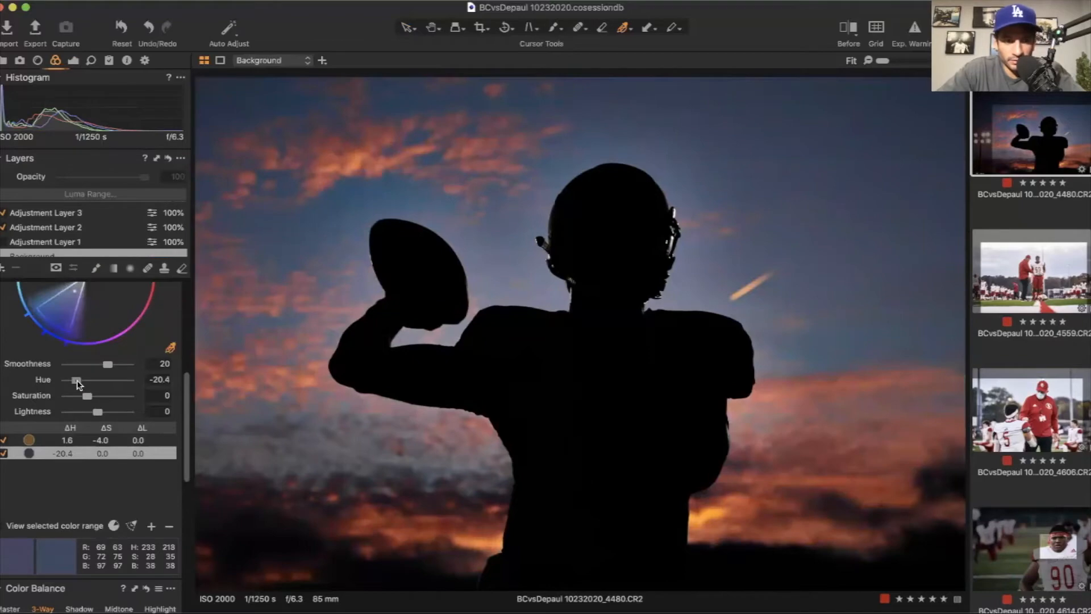
pyautogui.moveTo(76, 380)
pyautogui.mouseDown()
pyautogui.moveTo(132, 380)
pyautogui.moveTo(84, 385)
pyautogui.moveTo(95, 383)
pyautogui.mouseUp()
pyautogui.click(112, 398)
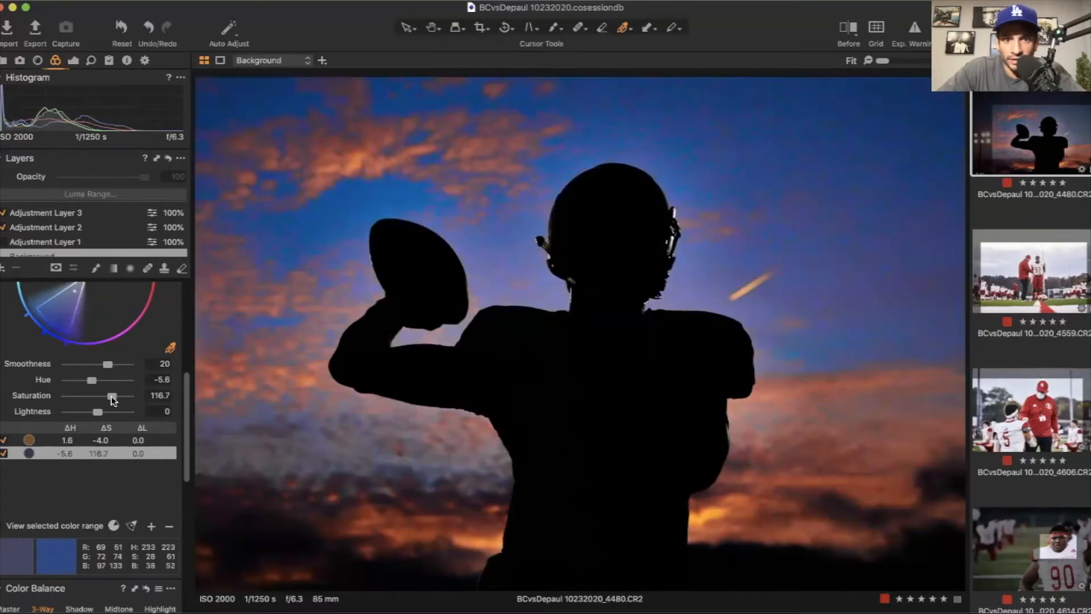
pyautogui.moveTo(112, 397); pyautogui.dragTo(80, 395)
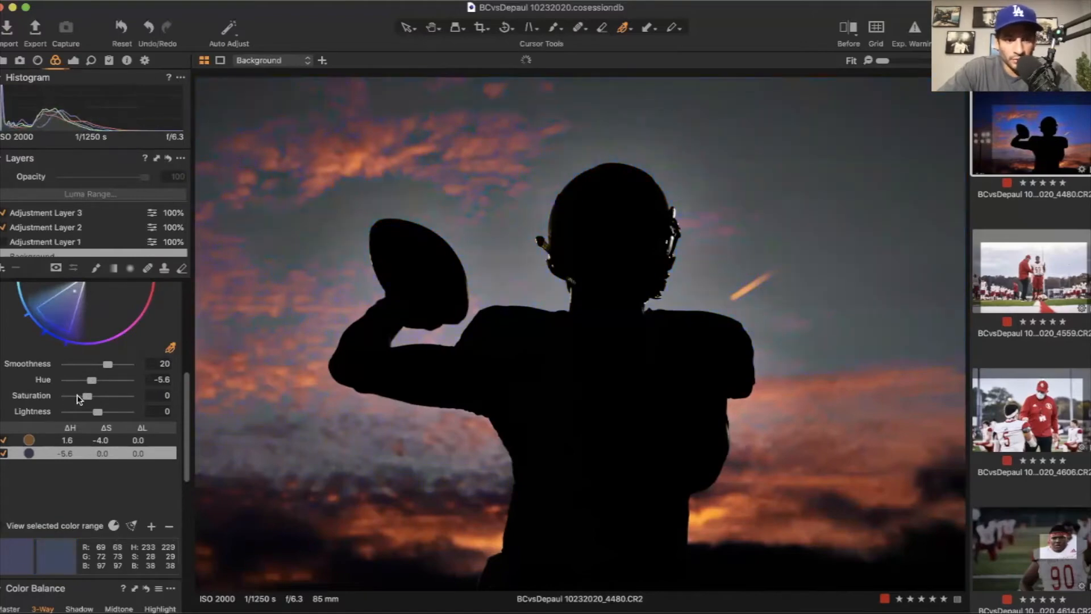
pyautogui.moveTo(92, 379); pyautogui.dragTo(84, 381)
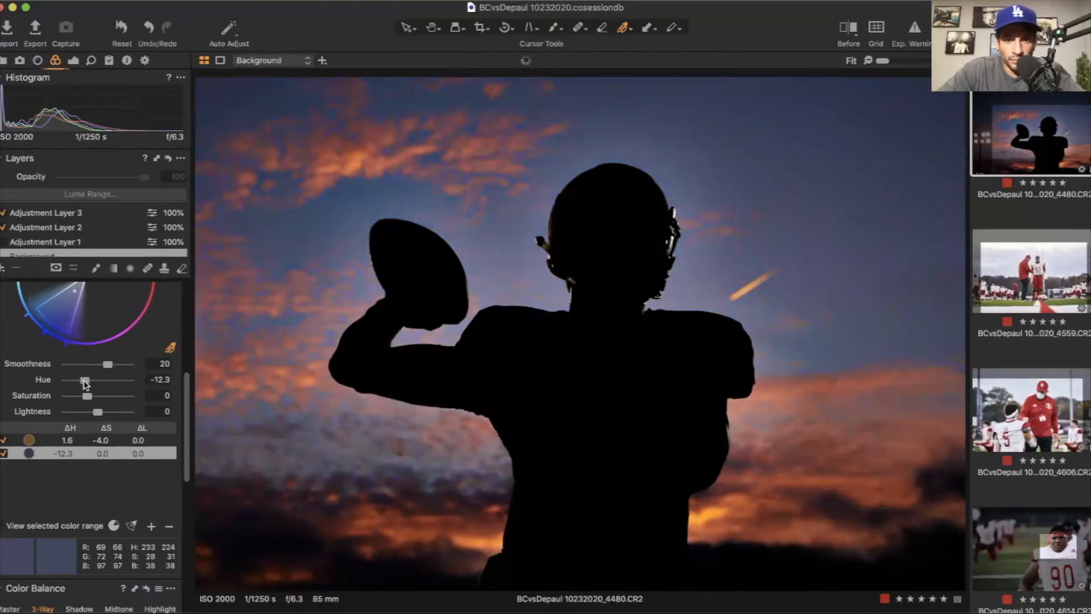
# In the 3-way Color Balance, tint the shadows toward yellow and the midtones slightly toward red
pyautogui.scroll(5, 48, 449)
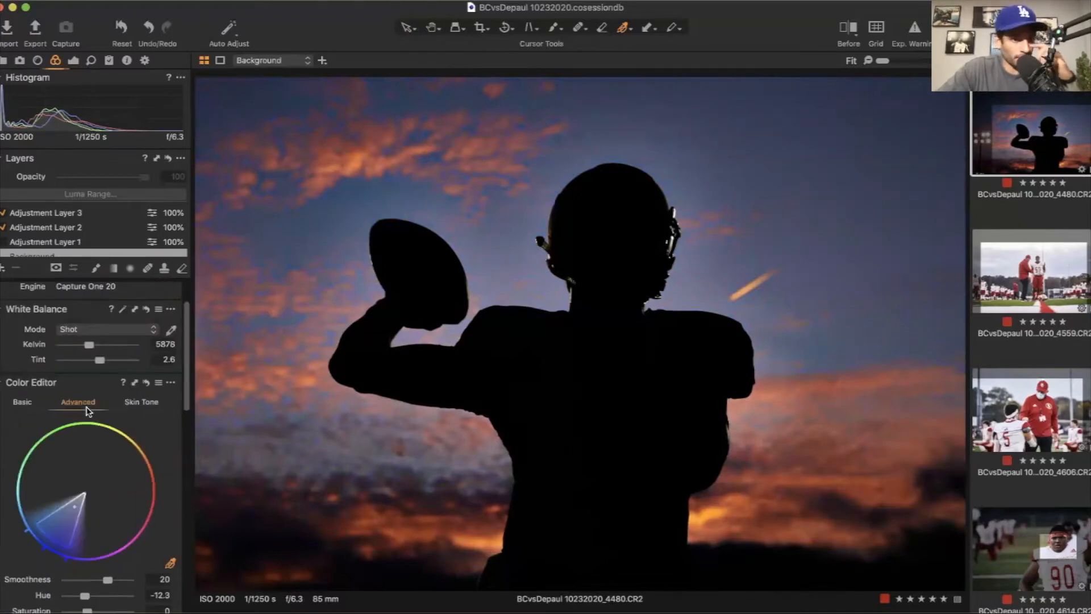
pyautogui.scroll(1, 119, 369)
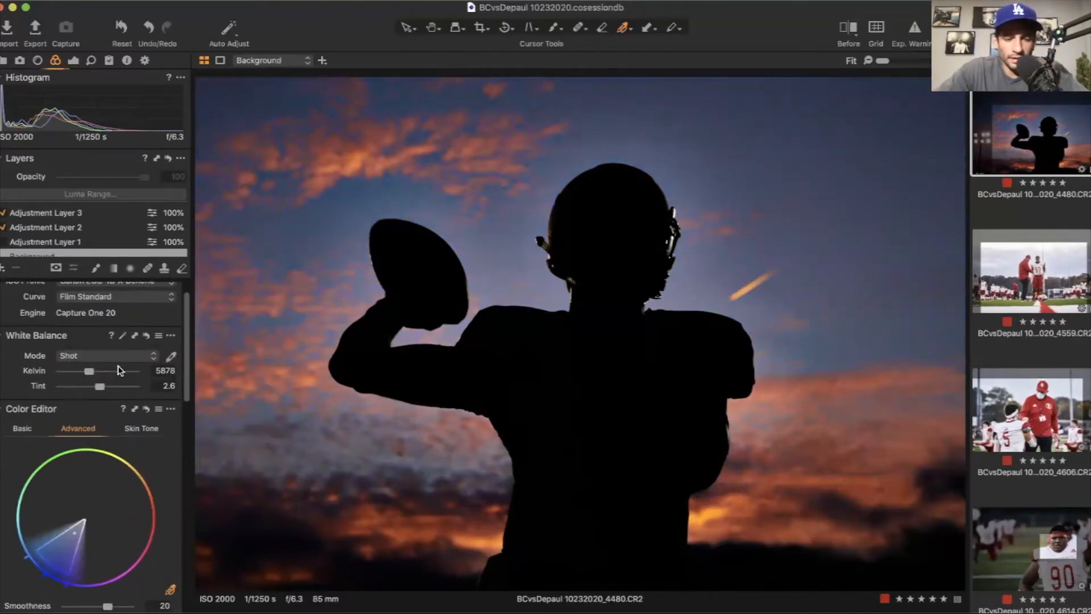
pyautogui.scroll(-5, 119, 370)
pyautogui.scroll(-6, 119, 369)
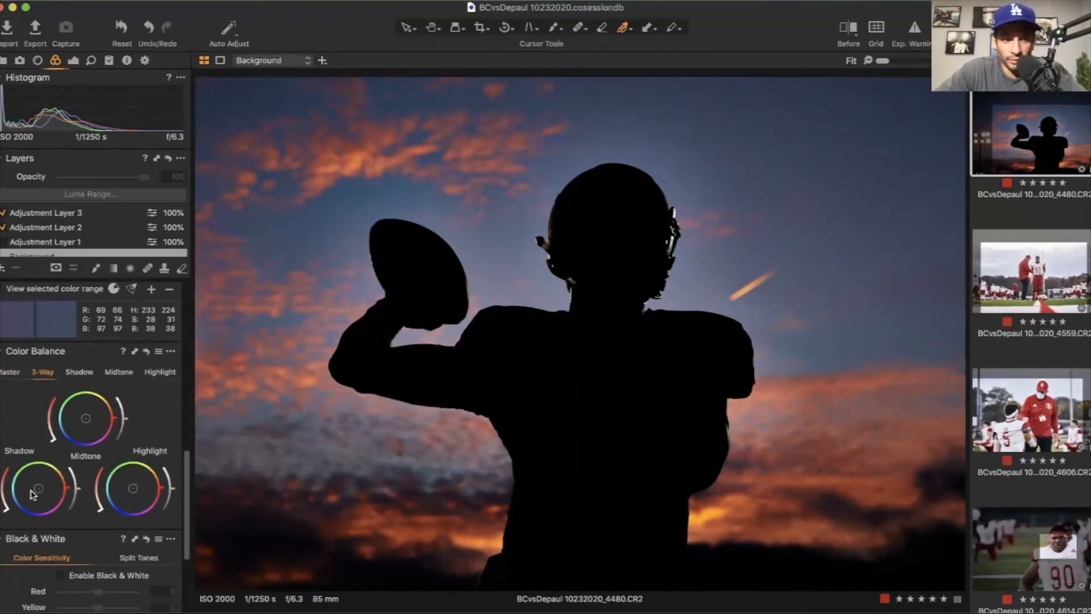
pyautogui.moveTo(38, 493)
pyautogui.mouseDown()
pyautogui.moveTo(27, 488)
pyautogui.moveTo(50, 474)
pyautogui.moveTo(37, 503)
pyautogui.moveTo(45, 474)
pyautogui.mouseUp()
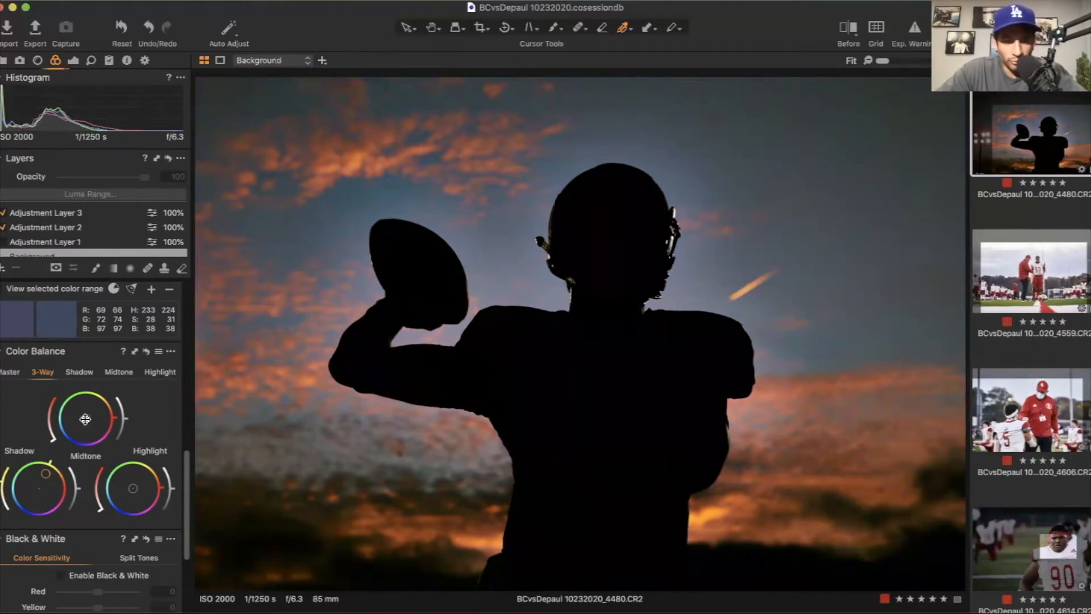
pyautogui.moveTo(85, 411)
pyautogui.mouseDown()
pyautogui.moveTo(70, 422)
pyautogui.moveTo(83, 435)
pyautogui.moveTo(101, 424)
pyautogui.moveTo(87, 418)
pyautogui.mouseUp()
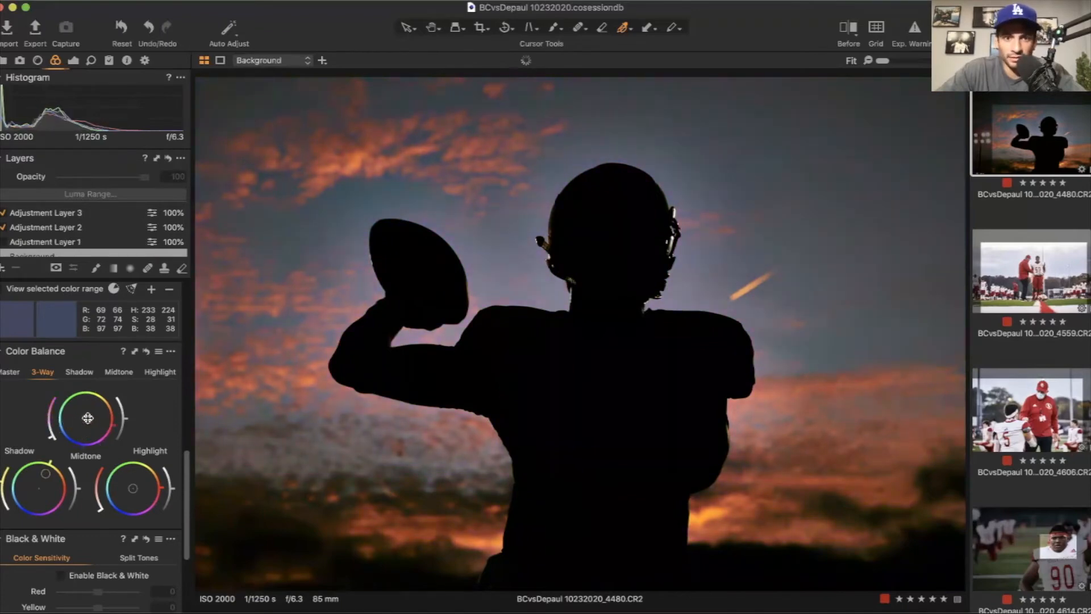
# Reset the midtone and shadow tints in the 3-way Color Balance to neutral
pyautogui.doubleClick(87, 418)
pyautogui.doubleClick(46, 473)
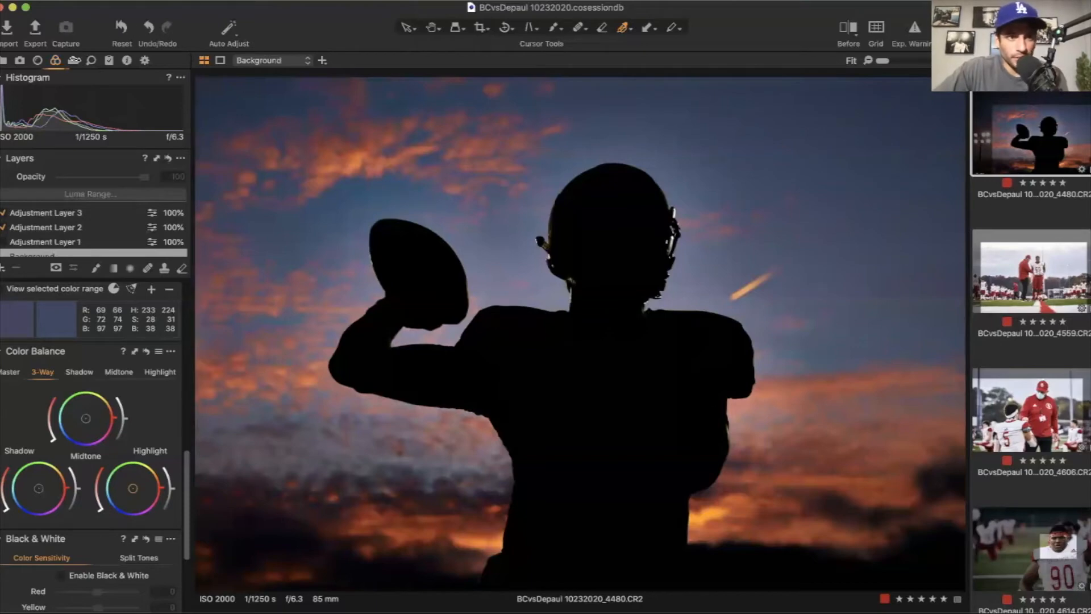
# Try the background's white balance at 800 Kelvin, and settle on 14000 Kelvin for a warm orange sky
pyautogui.click(73, 59)
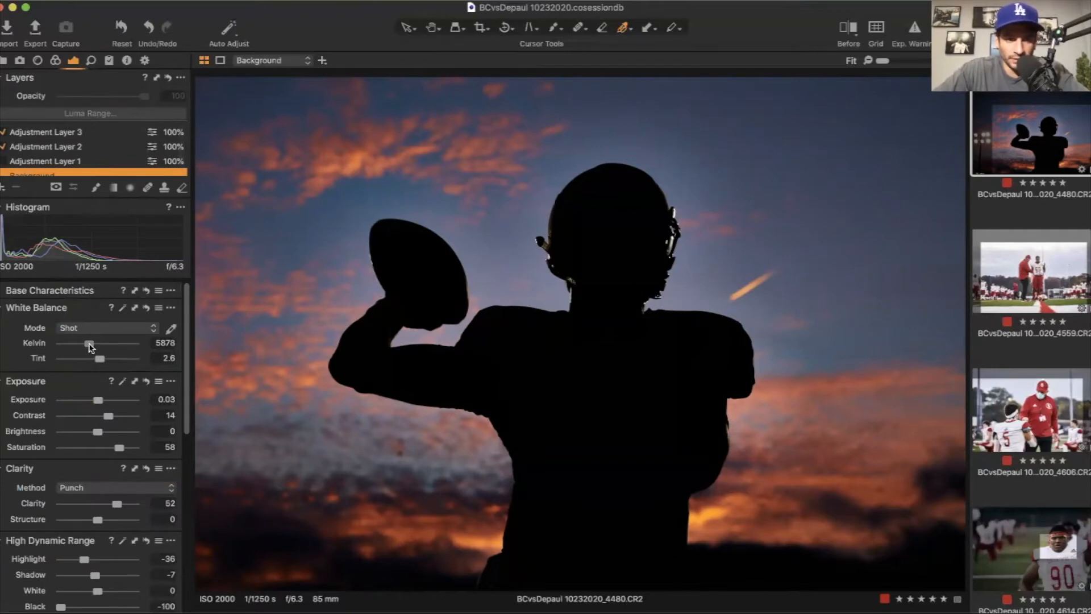
pyautogui.moveTo(90, 344); pyautogui.dragTo(57, 346)
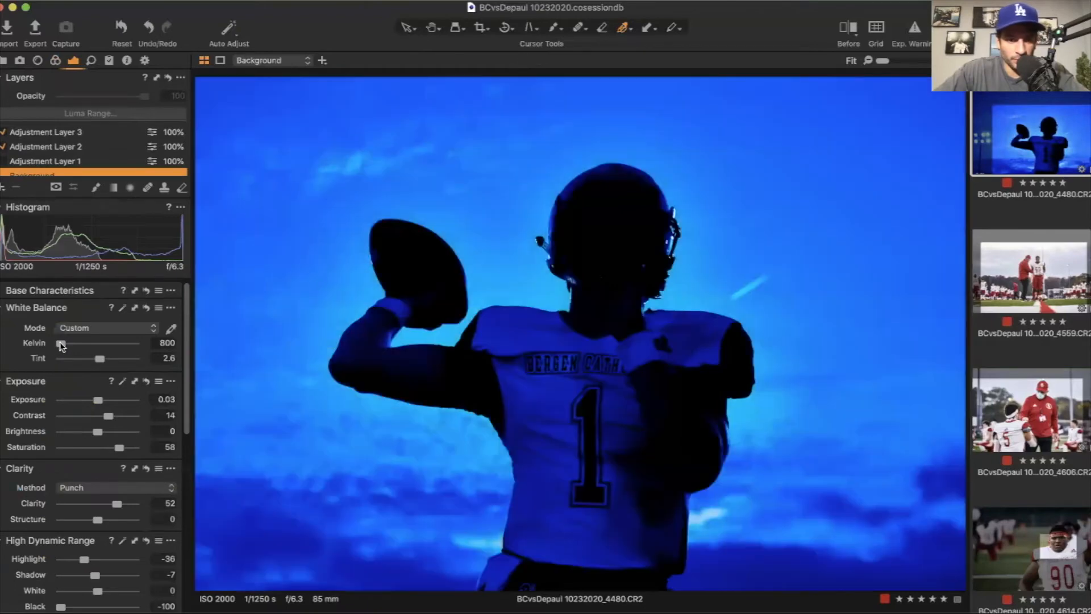
pyautogui.moveTo(61, 346); pyautogui.dragTo(147, 345)
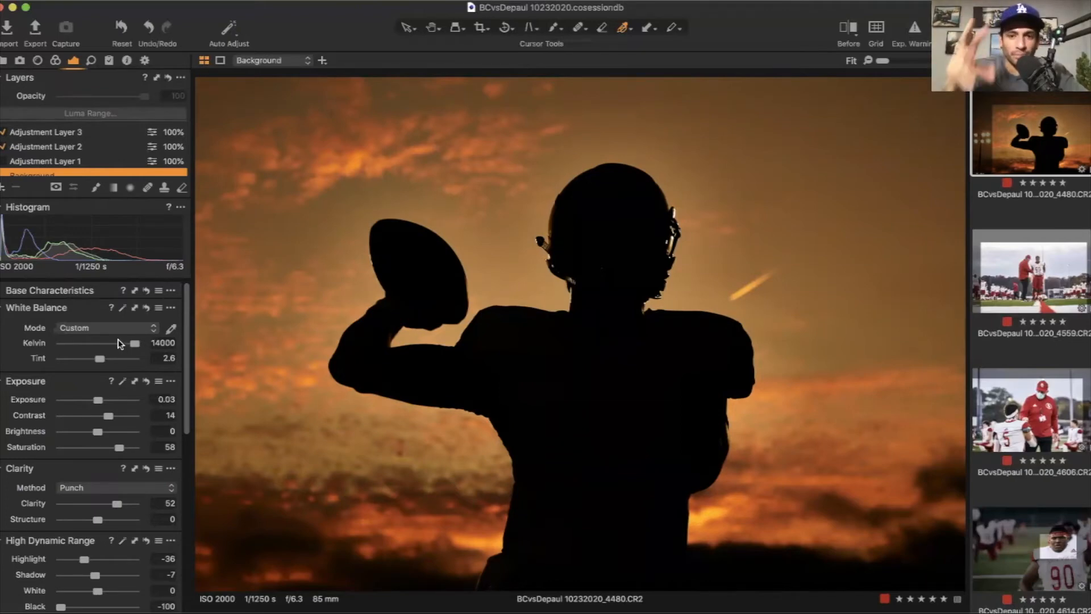
# Enable Adjustment Layer 1 and brush its sky mask along the helmet's left edge and around the ear area
pyautogui.click(49, 162)
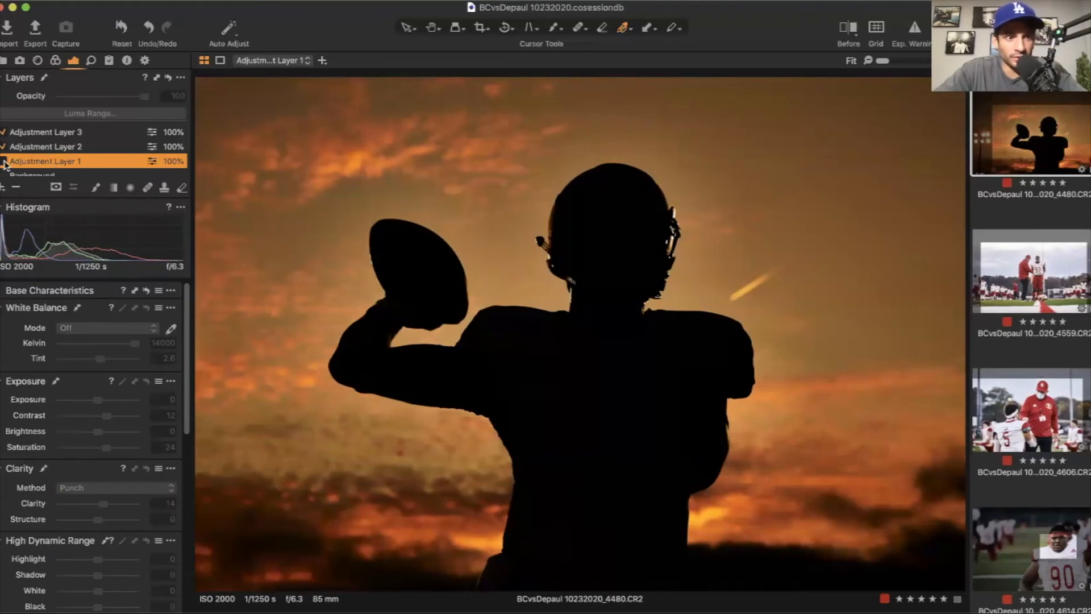
pyautogui.click(4, 163)
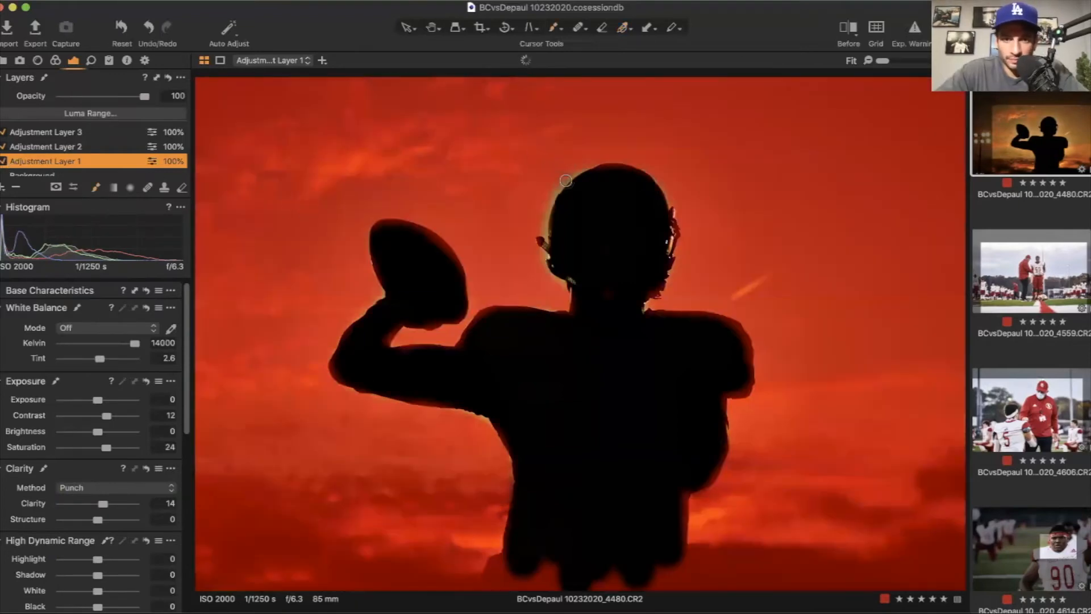
pyautogui.press('b')
pyautogui.moveTo(553, 186)
pyautogui.mouseDown()
pyautogui.moveTo(541, 228)
pyautogui.moveTo(551, 192)
pyautogui.mouseUp()
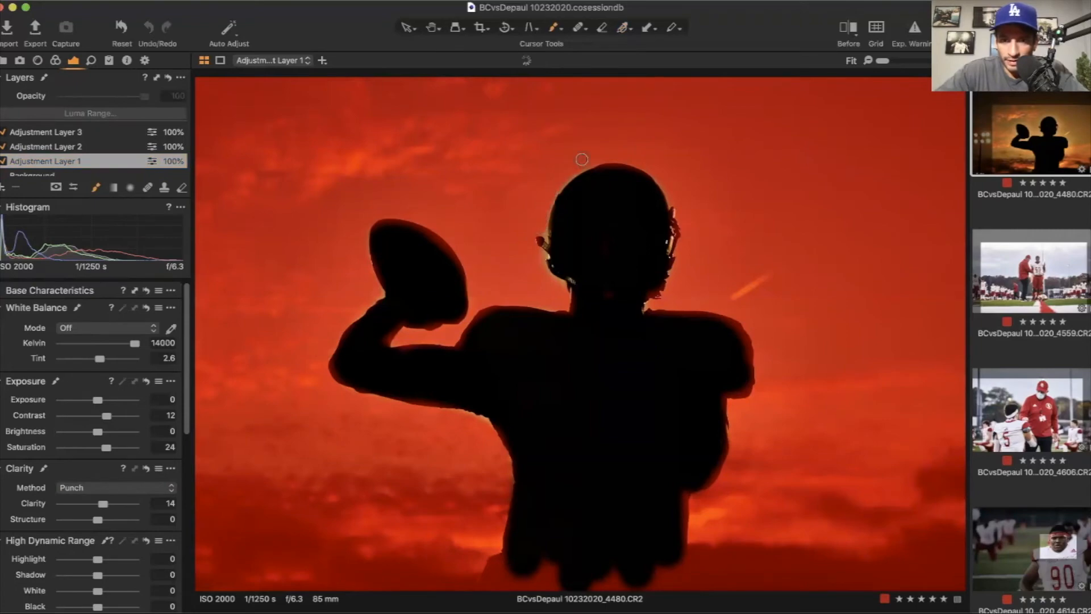
pyautogui.moveTo(538, 236); pyautogui.dragTo(552, 294)
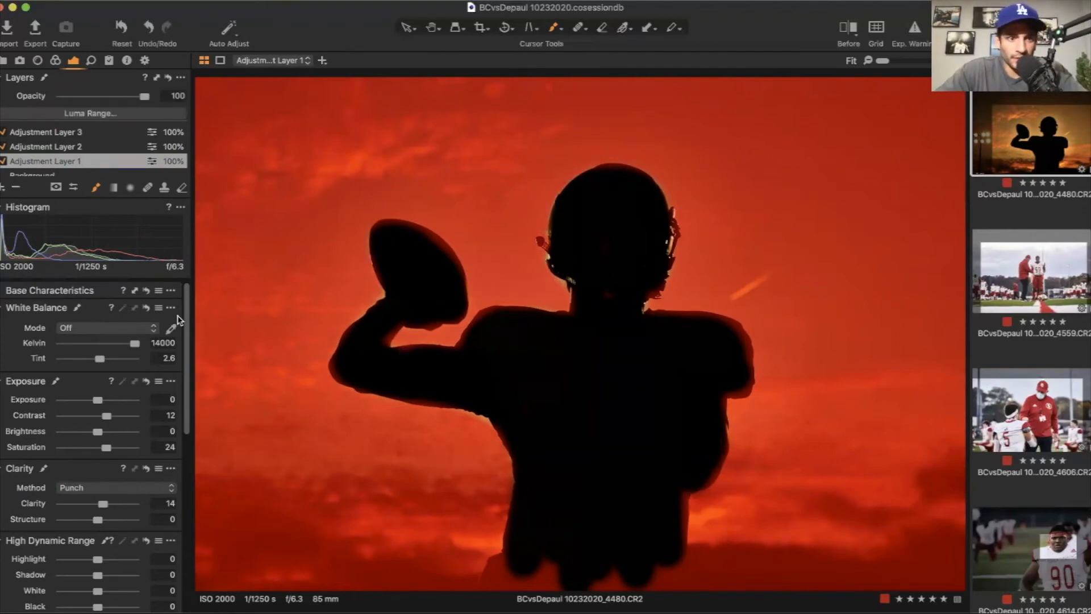
# Erase Adjustment Layer 1's mask from the player's waist along the photo's lower edge
pyautogui.click(181, 190)
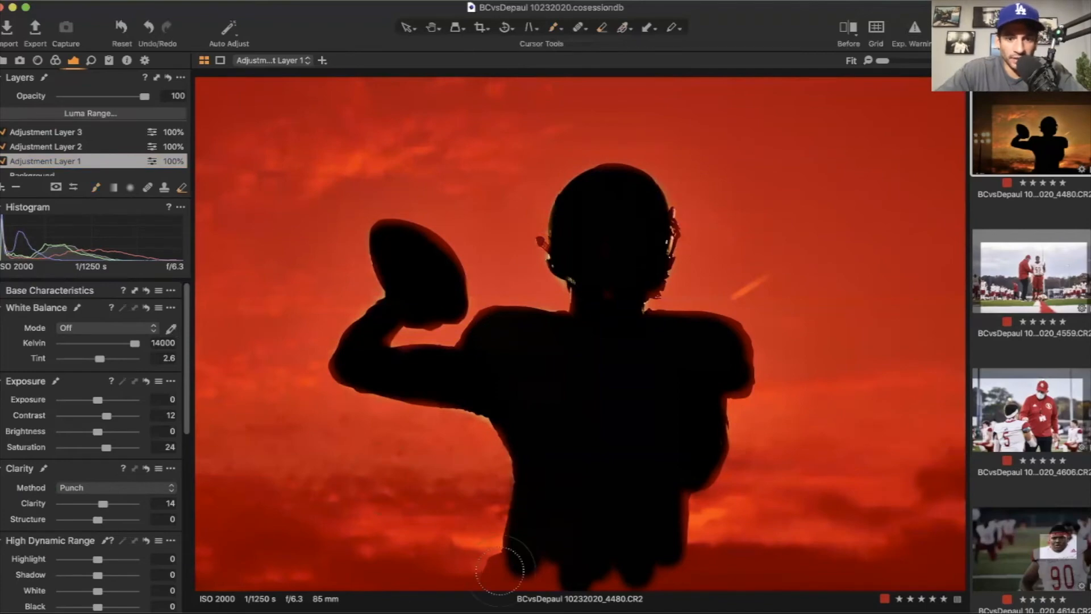
pyautogui.moveTo(519, 567)
pyautogui.mouseDown()
pyautogui.moveTo(674, 570)
pyautogui.moveTo(507, 571)
pyautogui.mouseUp()
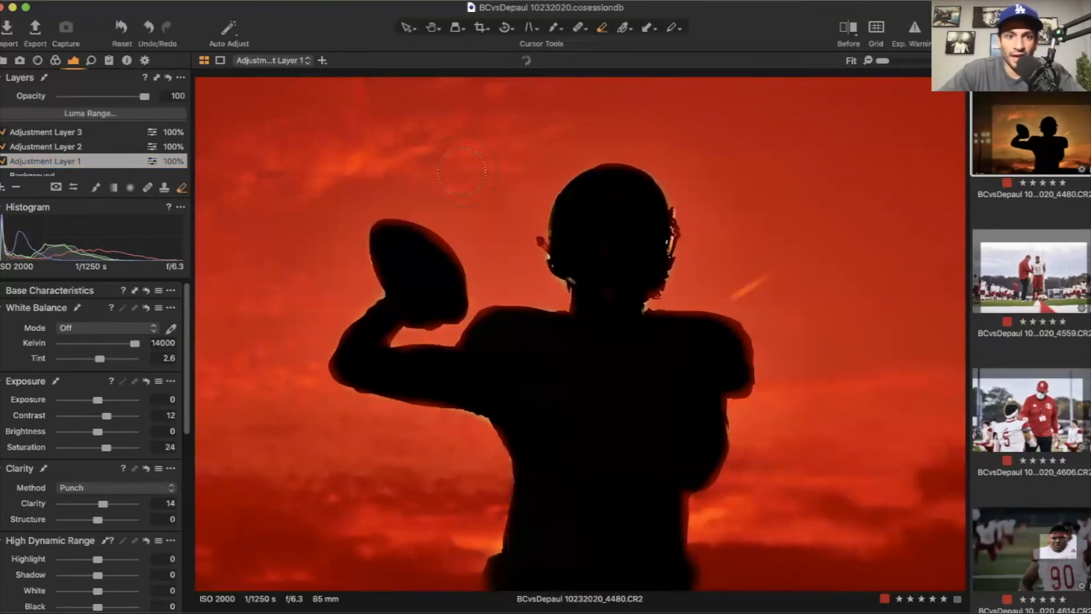
# Hide the mask overlay and set Adjustment Layer 1's white balance to custom at 14000 Kelvin
pyautogui.click(131, 345)
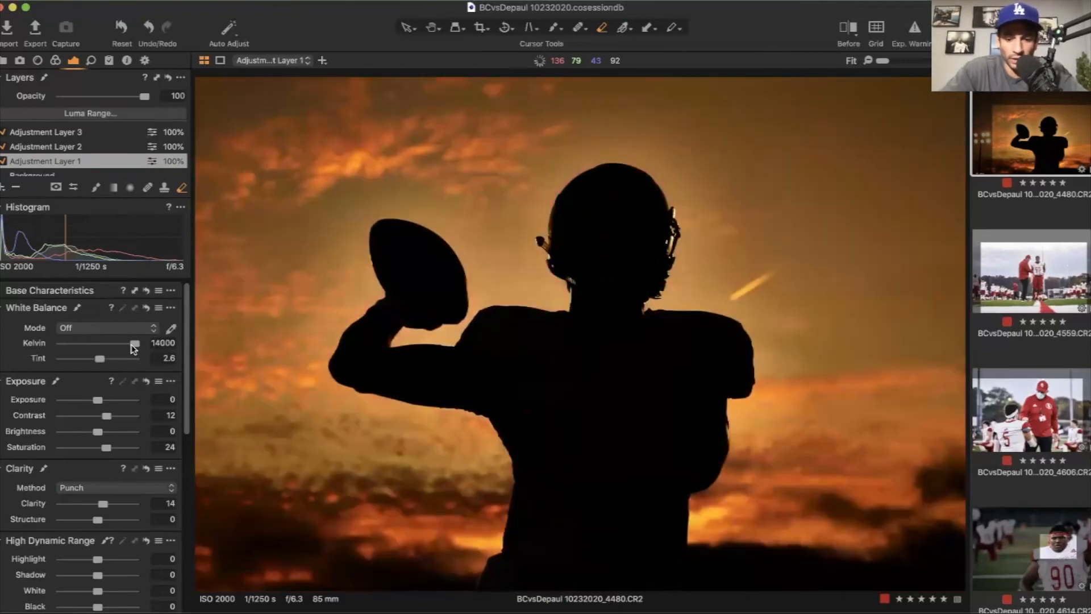
pyautogui.click(132, 348)
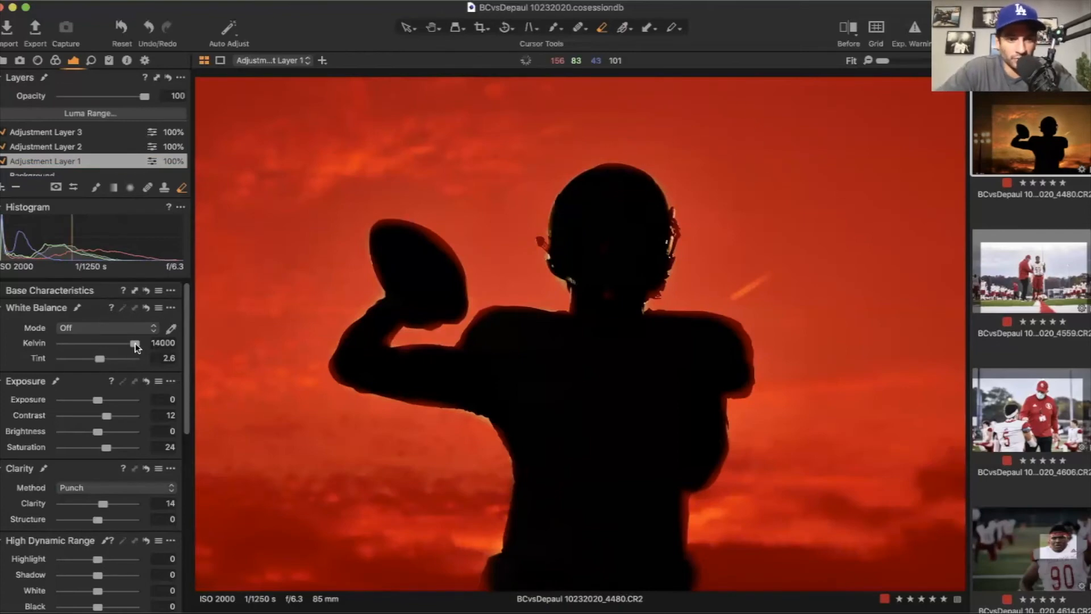
pyautogui.press('m')
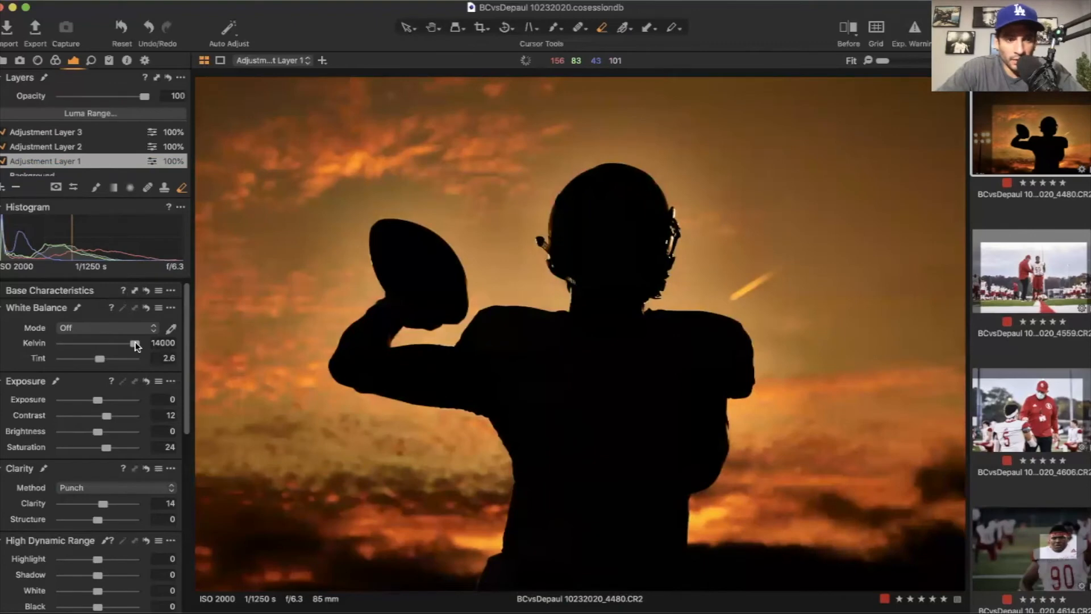
pyautogui.moveTo(136, 345); pyautogui.dragTo(164, 345)
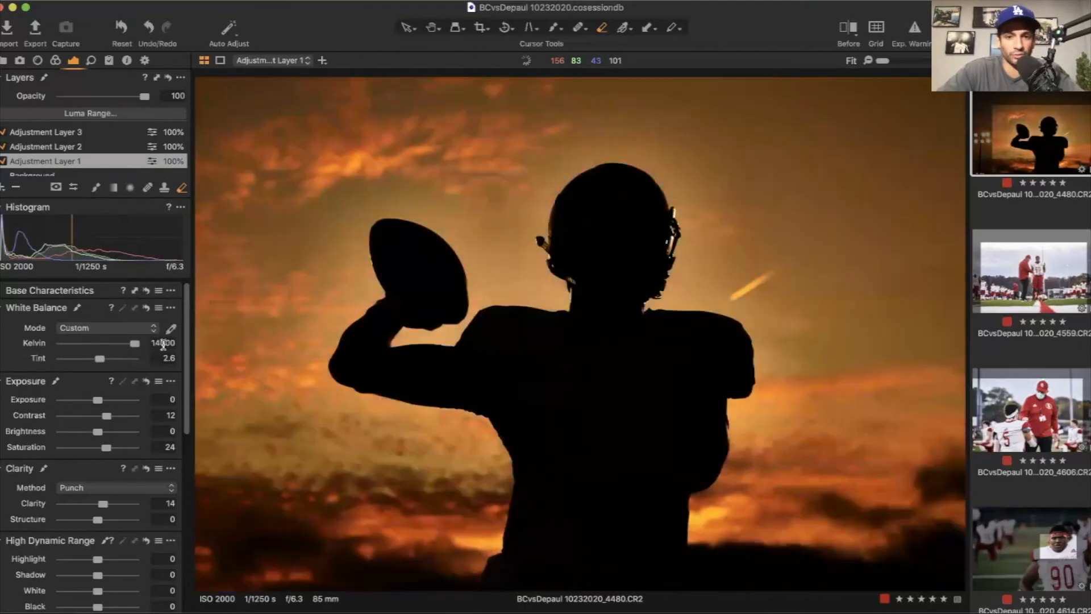
# Reset Adjustment Layer 1's contrast and saturation to 0, and set its contrast to 7
pyautogui.doubleClick(107, 417)
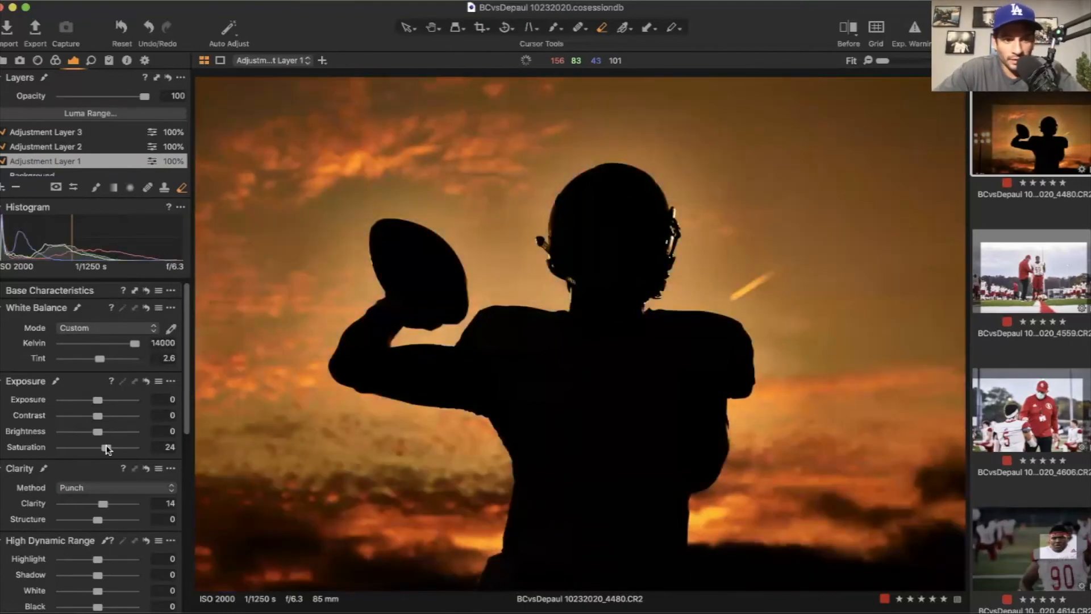
pyautogui.doubleClick(107, 448)
pyautogui.click(110, 417)
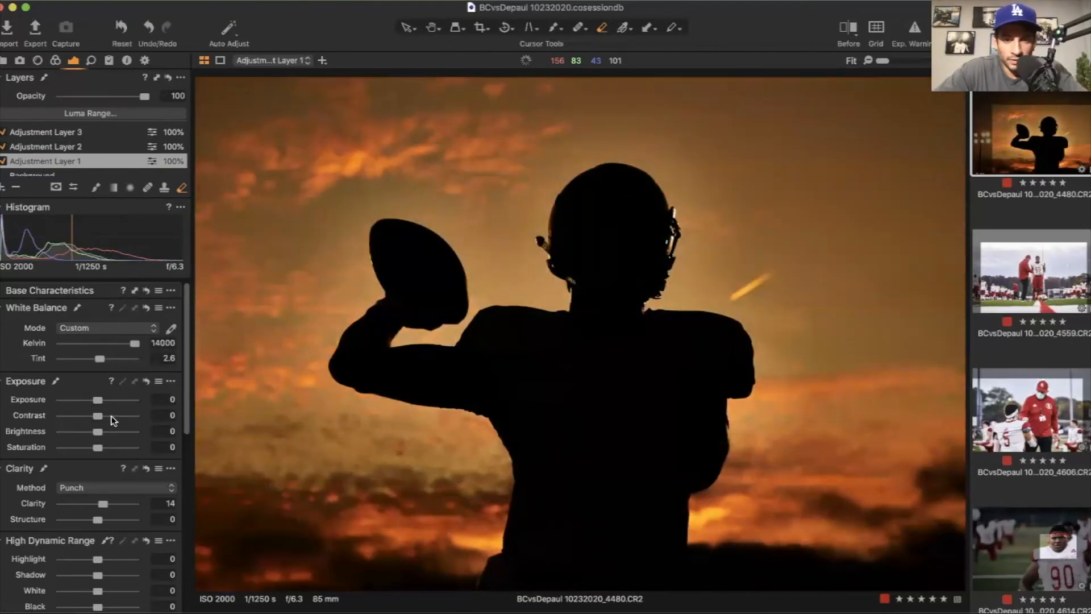
pyautogui.moveTo(112, 418); pyautogui.dragTo(104, 418)
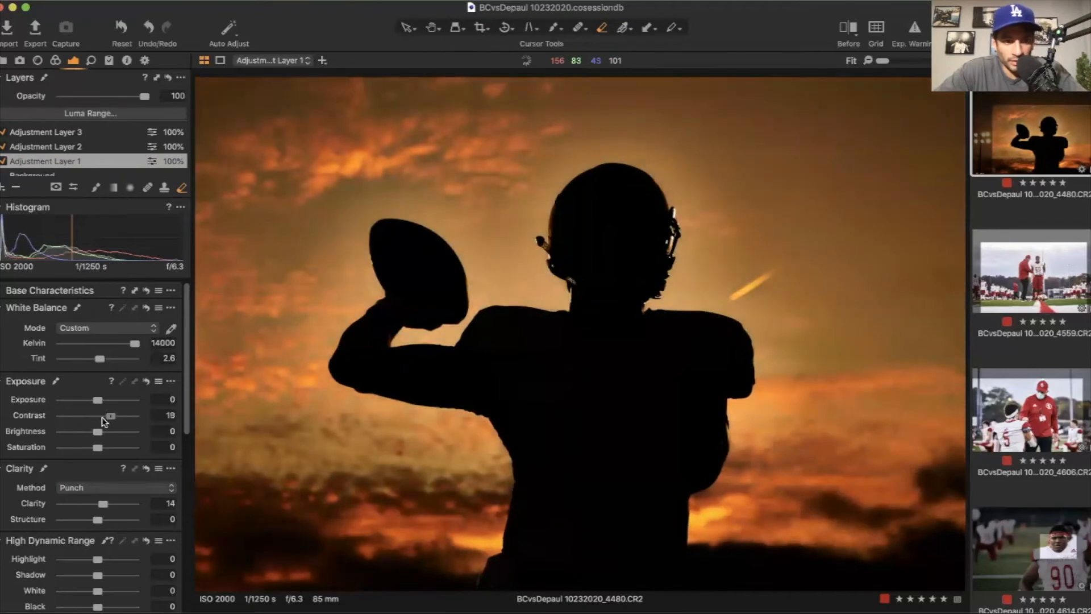
# Try clarity 39 with contrast 28 on Adjustment Layer 1, and settle on clarity 11 with contrast 5
pyautogui.click(116, 505)
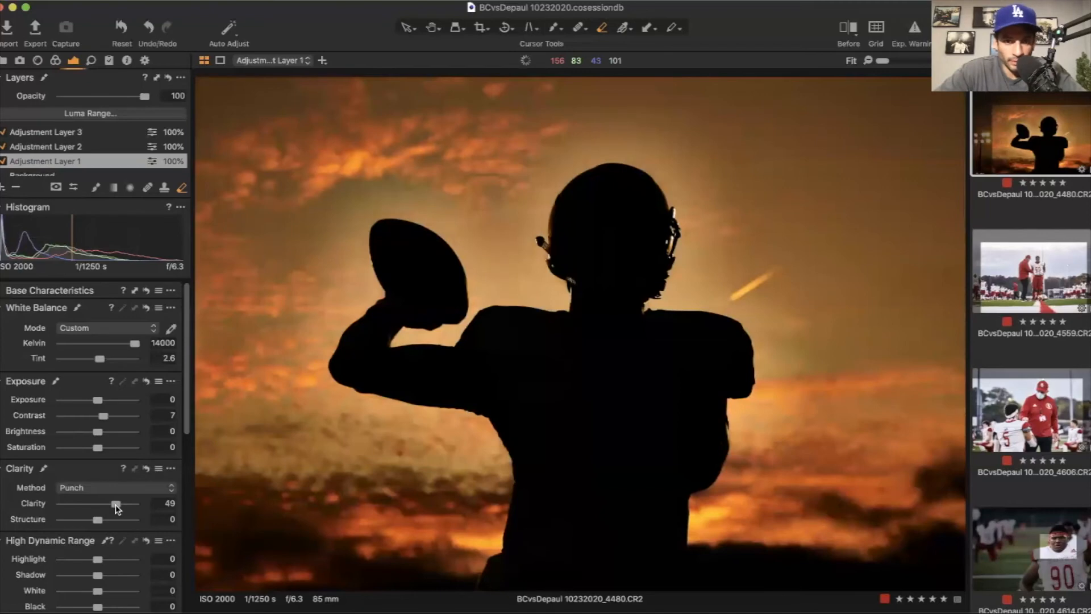
pyautogui.moveTo(116, 505); pyautogui.dragTo(113, 505)
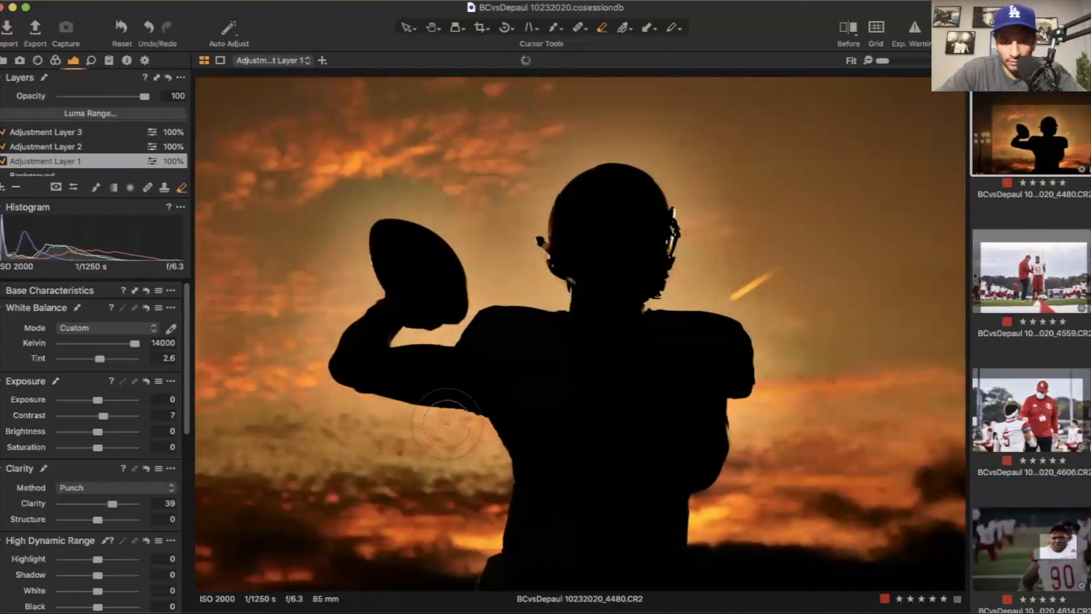
pyautogui.click(118, 415)
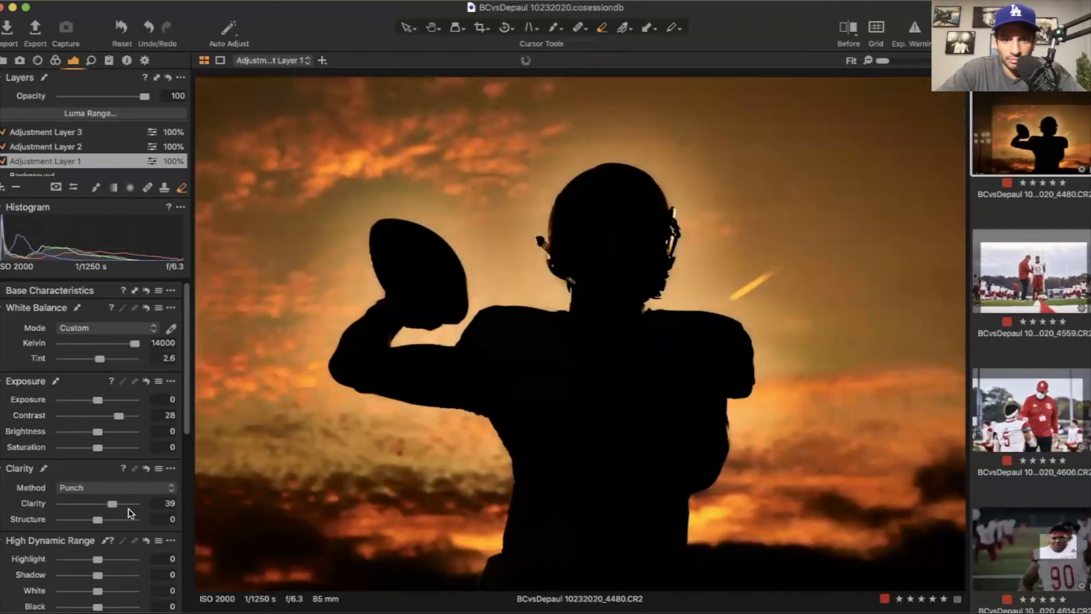
pyautogui.click(100, 504)
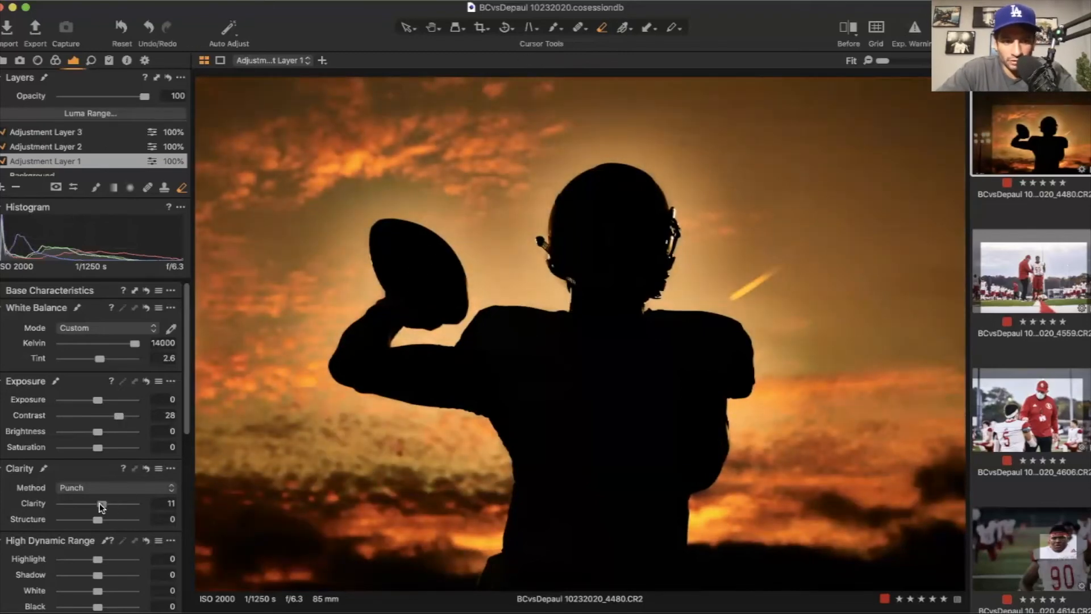
pyautogui.click(101, 416)
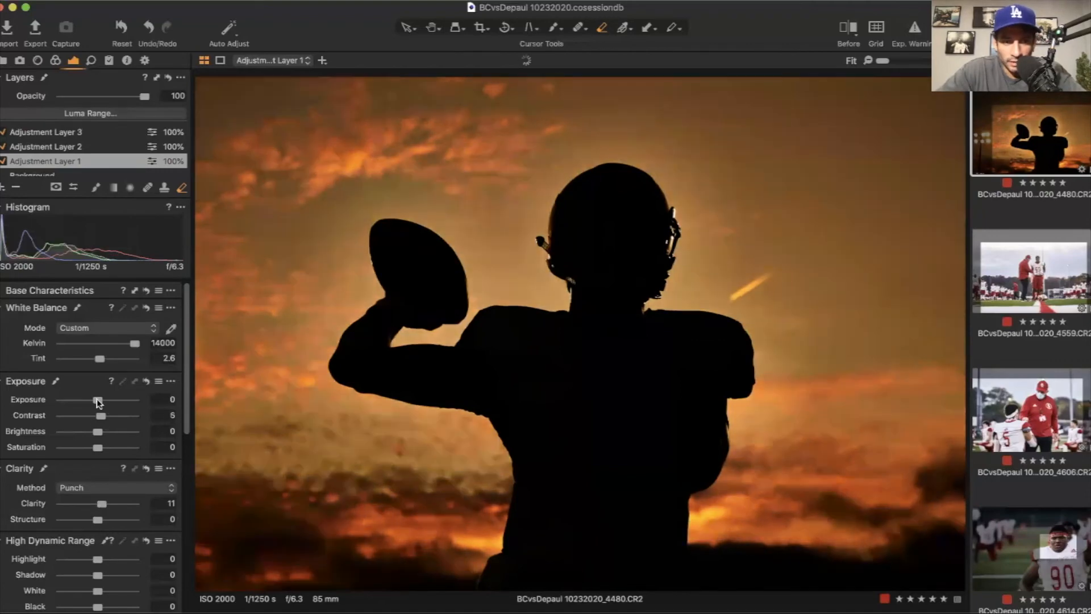
# Set Adjustment Layer 1's exposure to -0.07 and its saturation to 66
pyautogui.moveTo(97, 400); pyautogui.dragTo(99, 401)
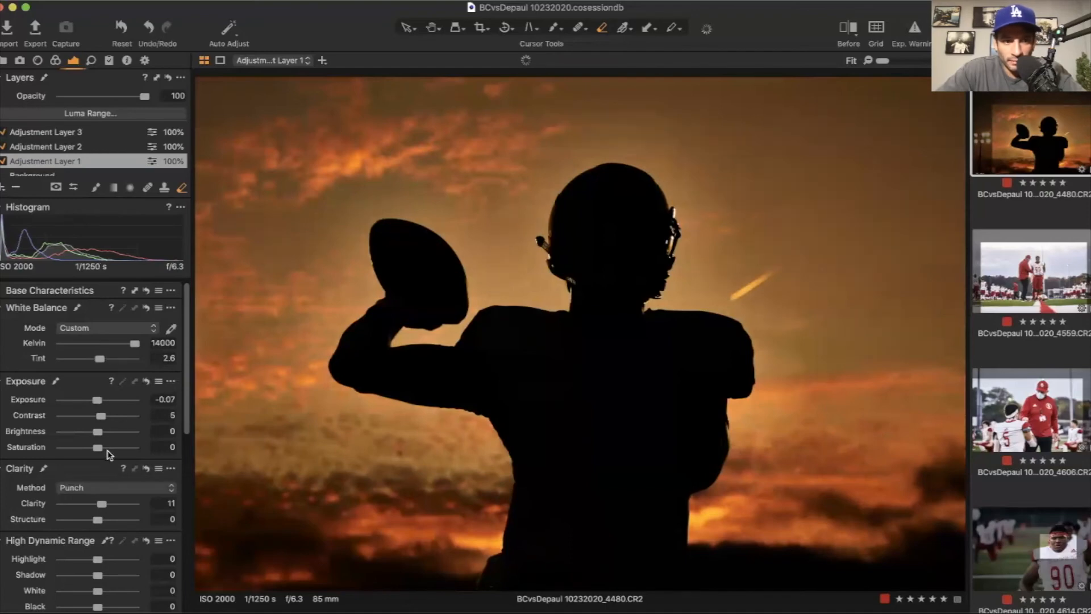
pyautogui.moveTo(98, 447); pyautogui.dragTo(107, 451)
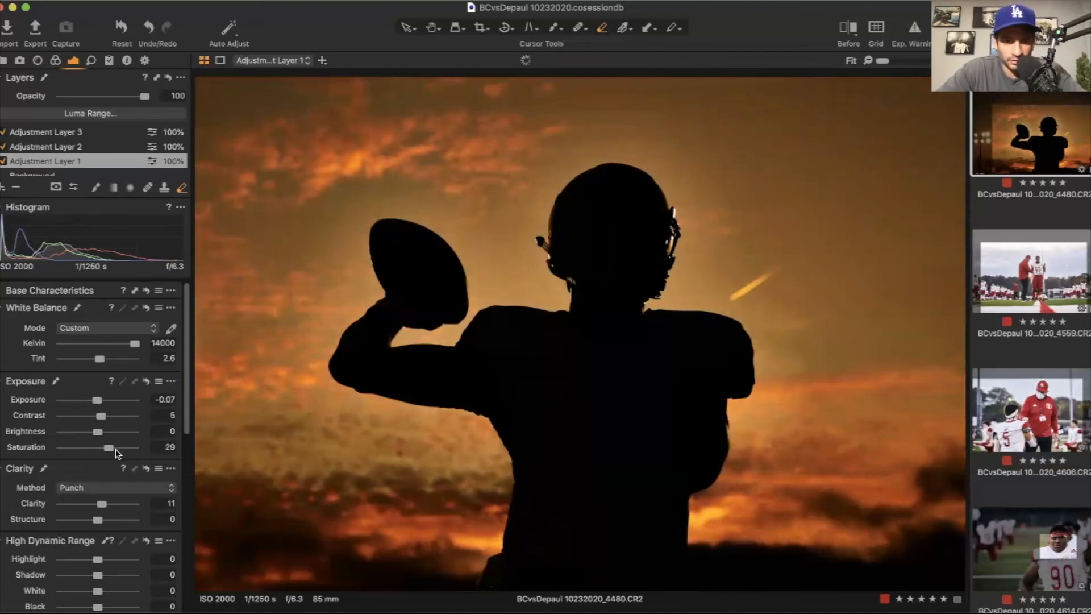
pyautogui.click(121, 450)
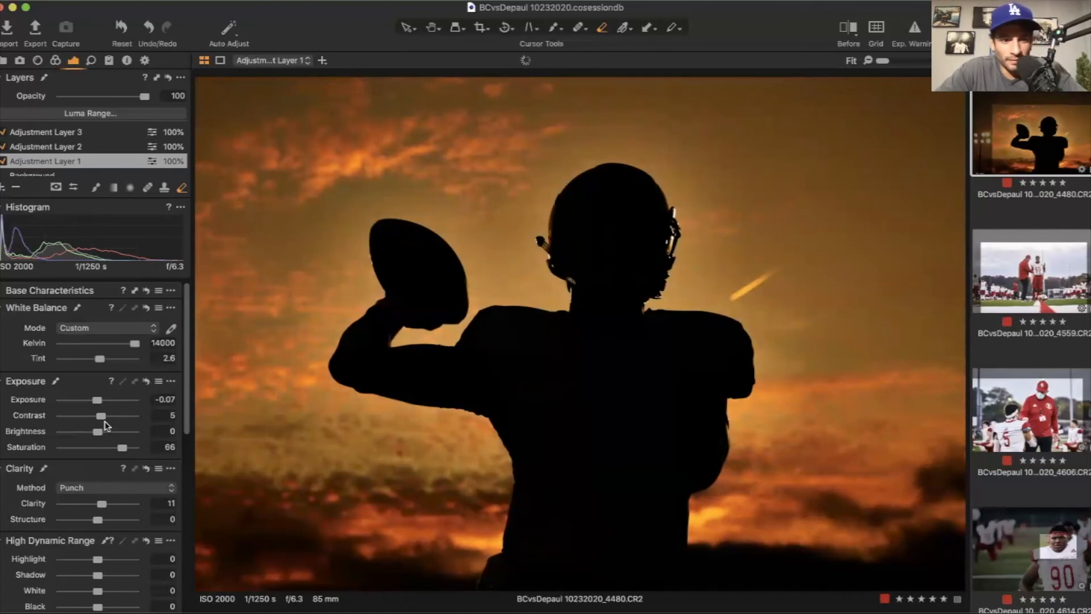
# In Adjustment Layer 1's High Dynamic Range settings, set Shadow to -5 and Black to -16
pyautogui.scroll(-2, 95, 550)
pyautogui.click(88, 547)
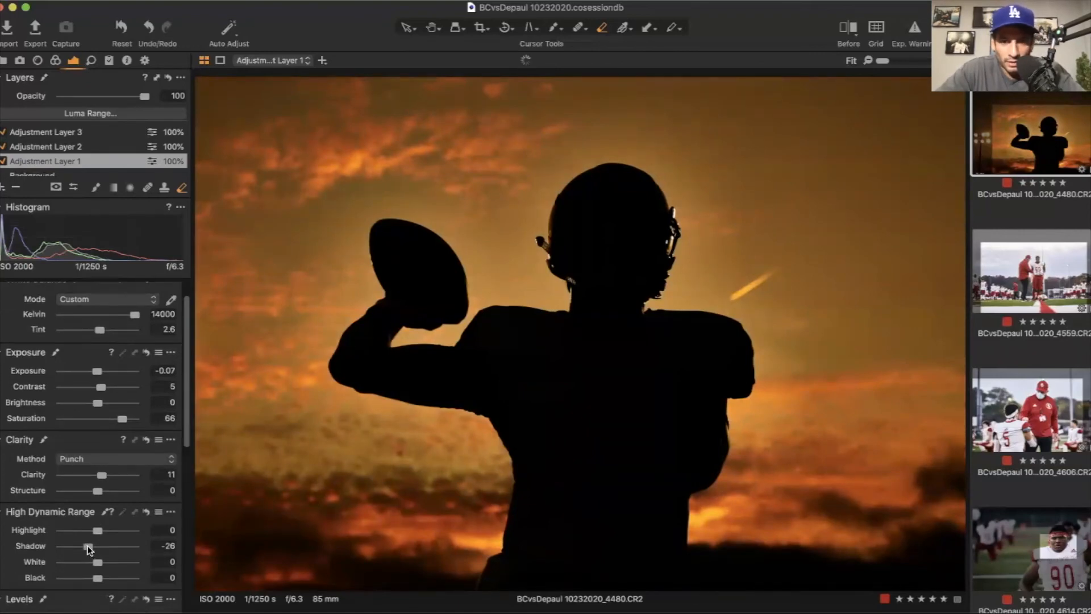
pyautogui.click(95, 546)
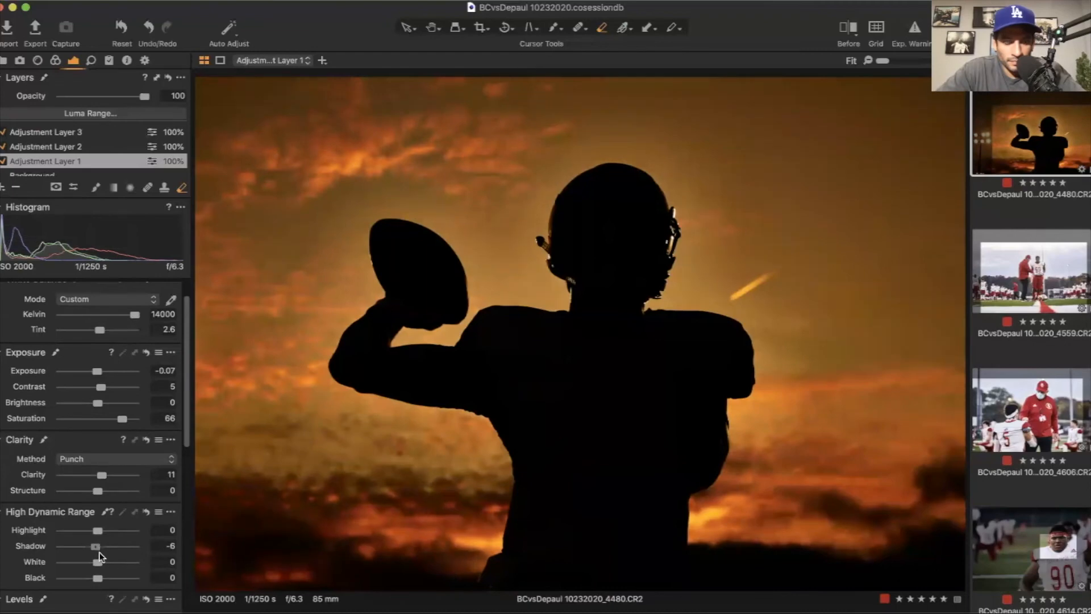
pyautogui.click(93, 578)
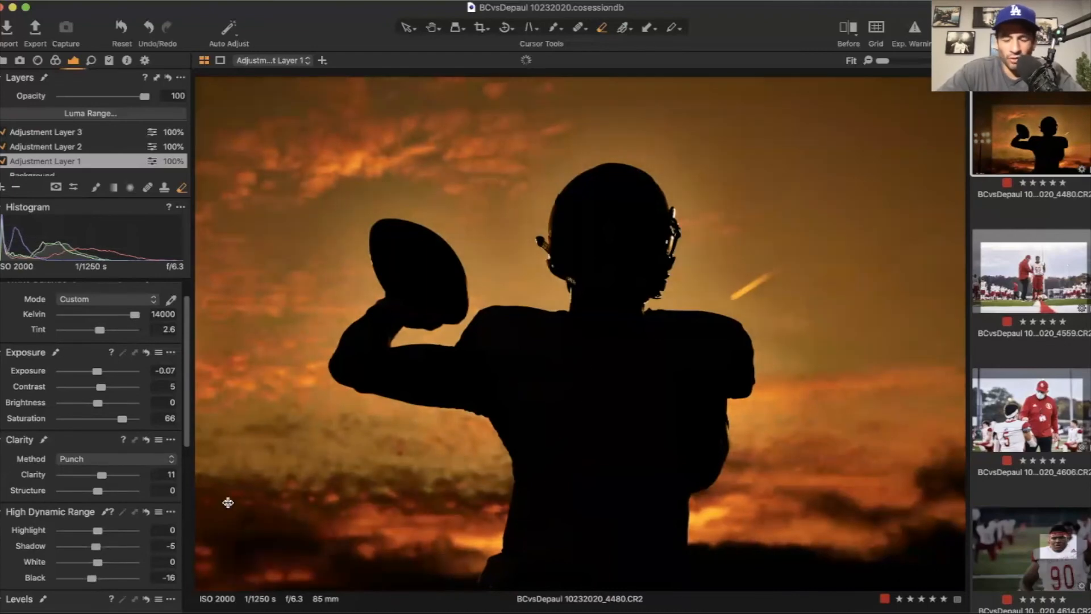